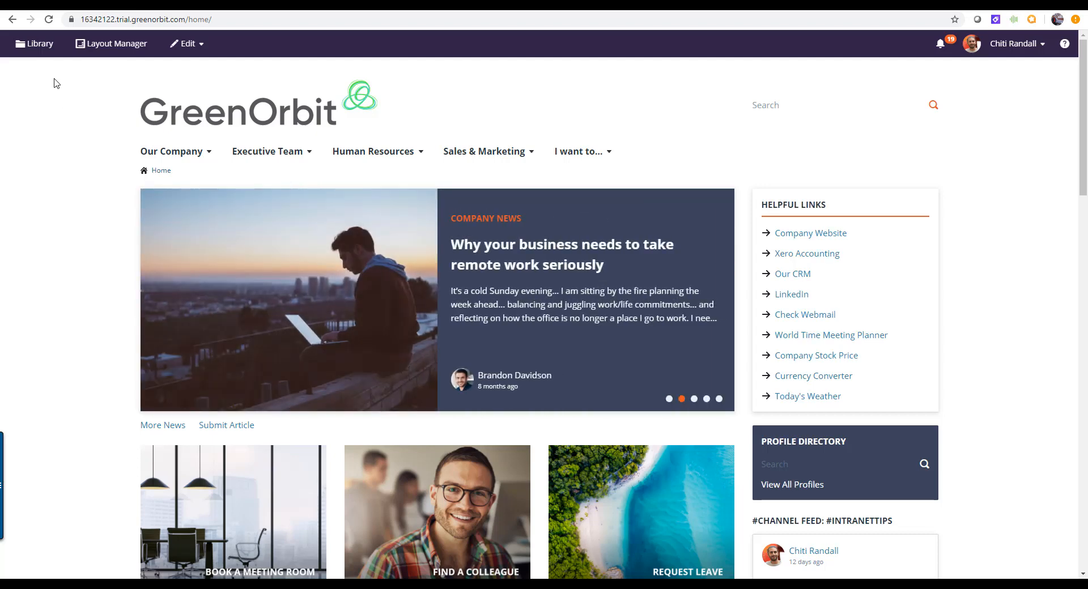
Start a new CMS library folder titled Training with the description "New hire content" and complete its details.
{"action": "left_click", "coordinate": [49, 52]}
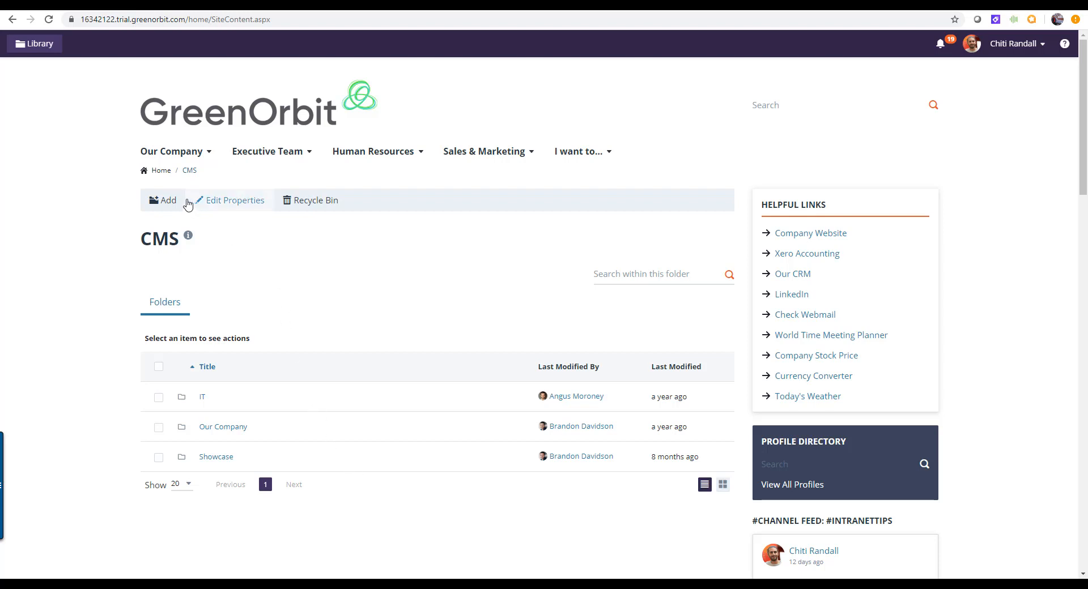
{"action": "left_click", "coordinate": [170, 204]}
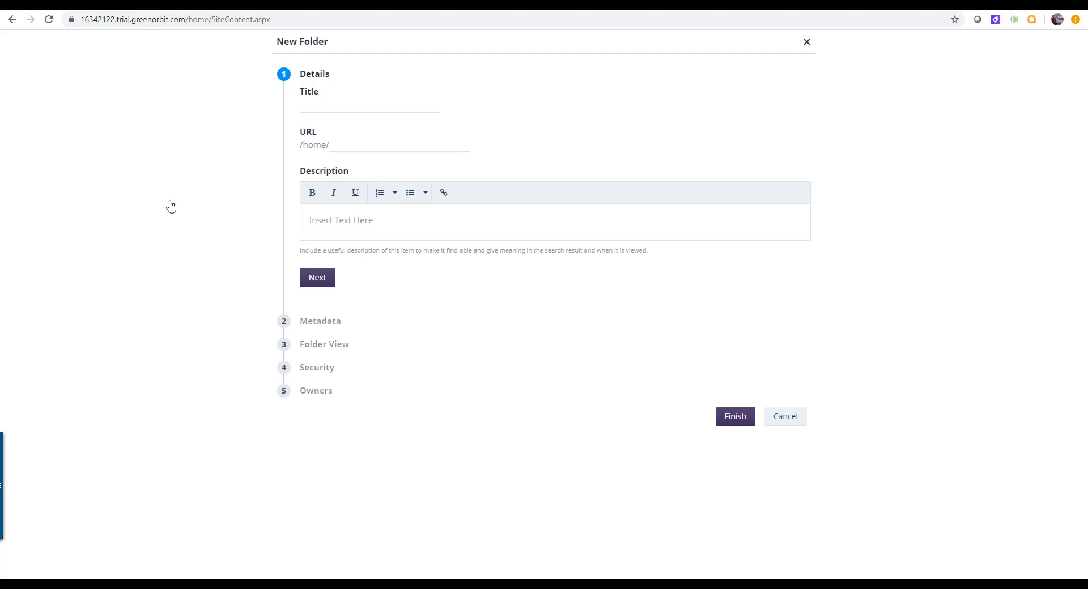
{"action": "left_click", "coordinate": [370, 103]}
{"action": "type", "text": "Training"}
{"action": "key", "text": "Tab"}
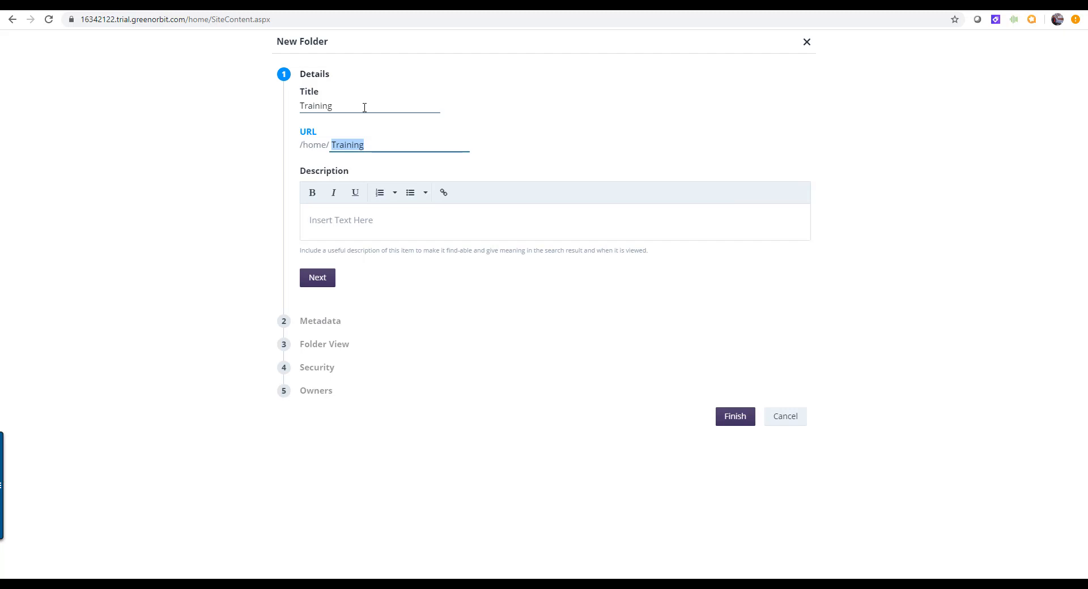
{"action": "left_click", "coordinate": [369, 221]}
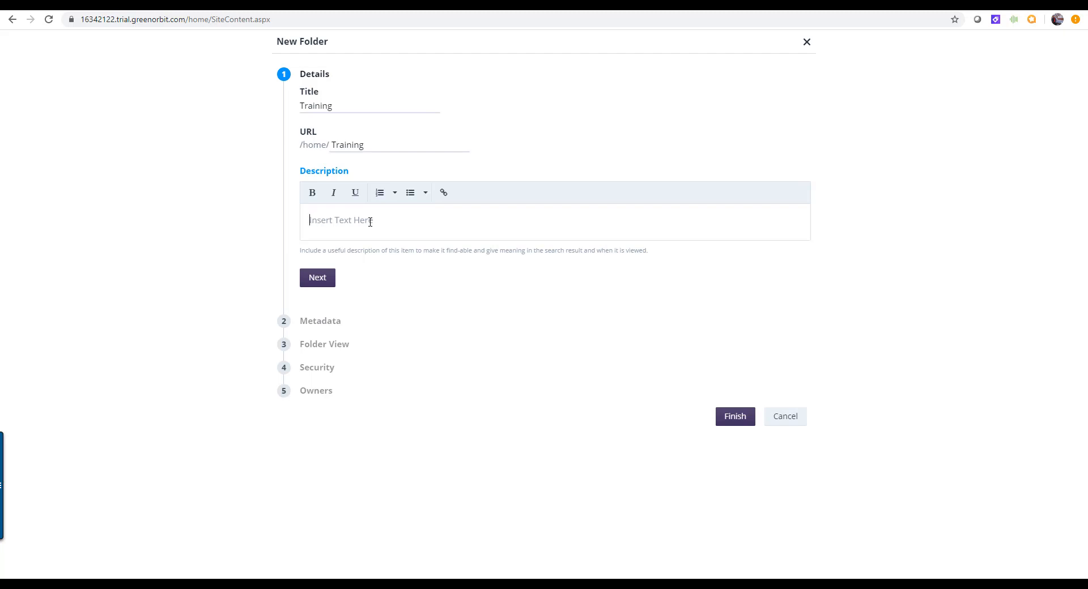
{"action": "type", "text": "New hire content"}
{"action": "left_click", "coordinate": [418, 270]}
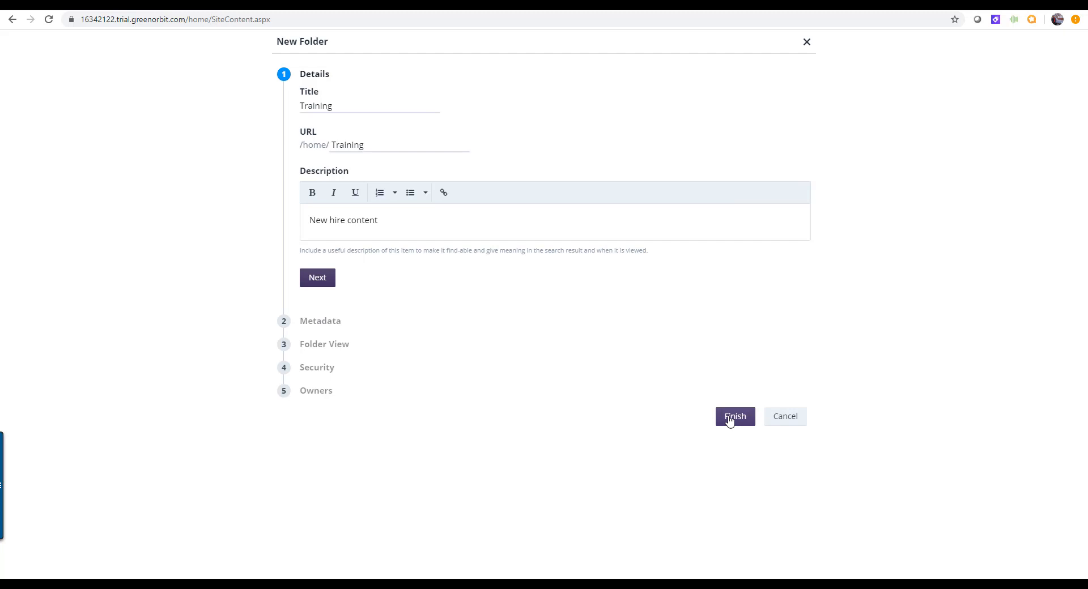
{"action": "left_click", "coordinate": [317, 281]}
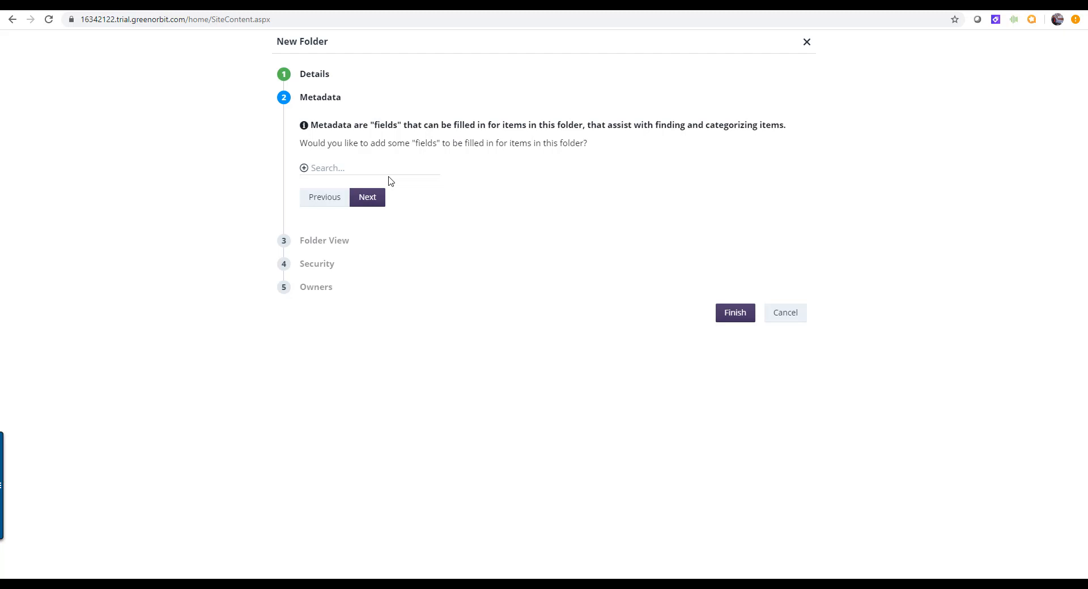
Add the Classification and Department metadata fields to the folder and keep its view on Automatically Detect.
{"action": "left_click", "coordinate": [304, 168]}
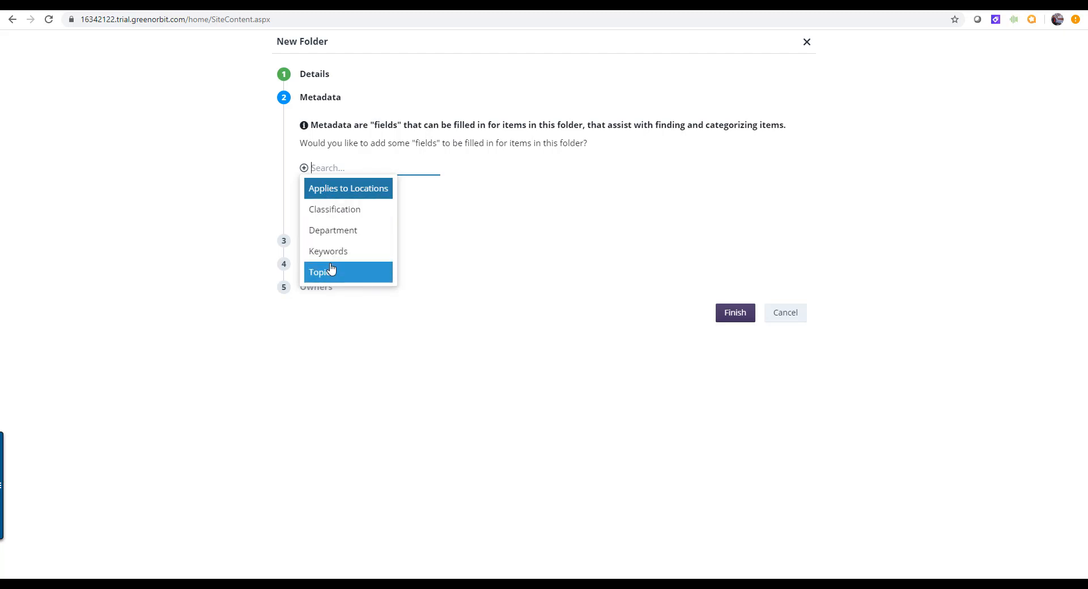
{"action": "left_click", "coordinate": [362, 216]}
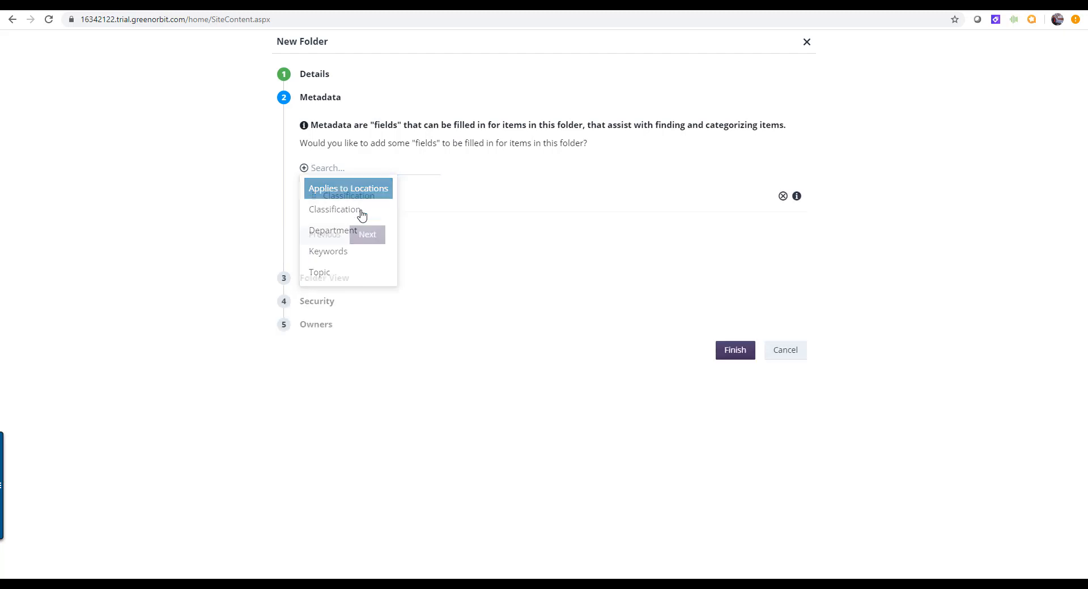
{"action": "left_click", "coordinate": [304, 166]}
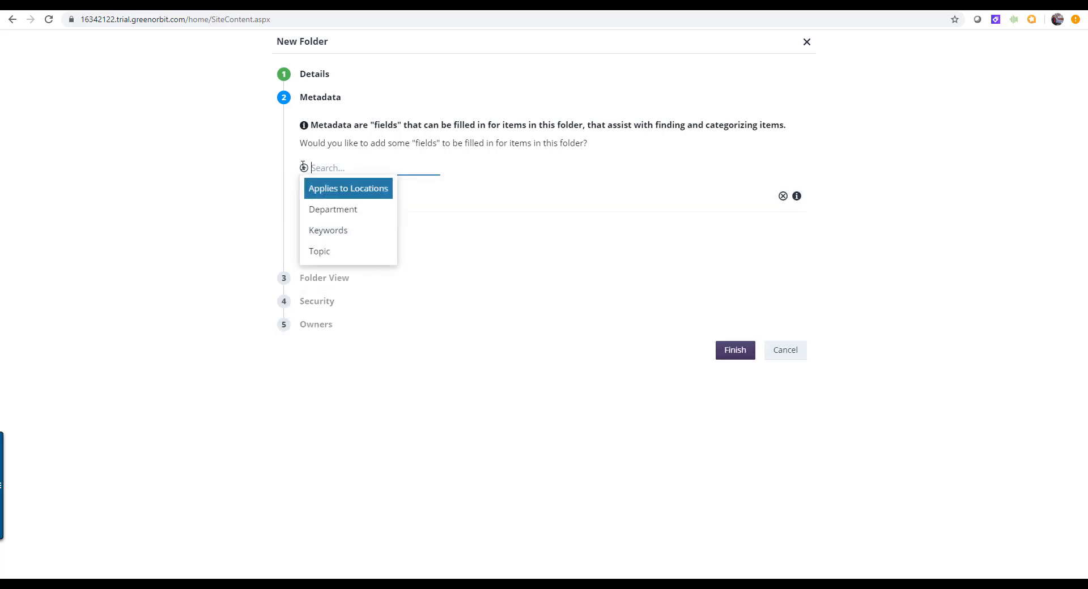
{"action": "left_click", "coordinate": [313, 210]}
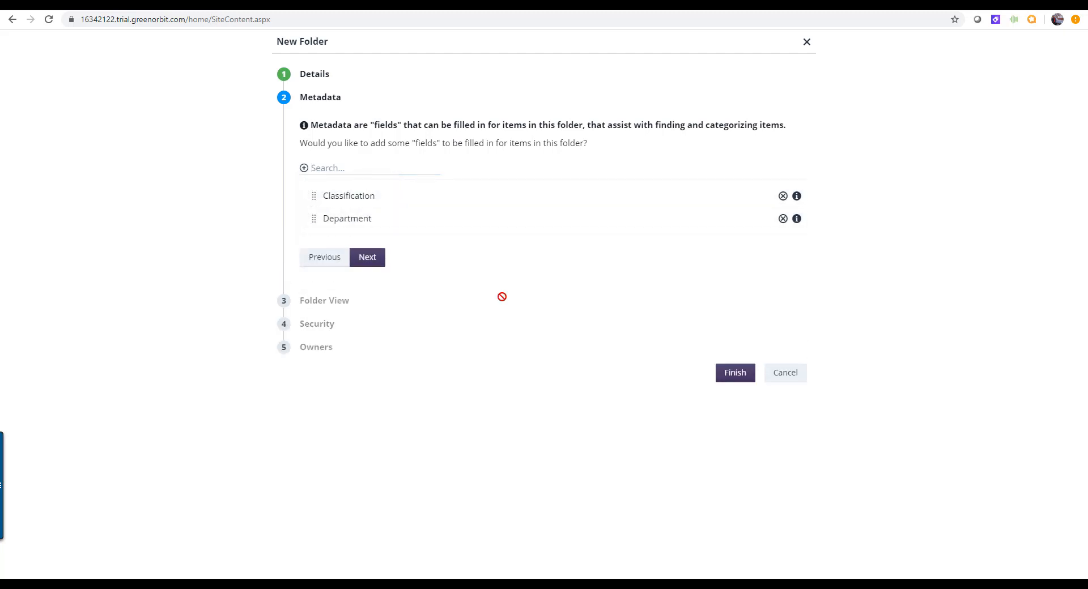
{"action": "left_click", "coordinate": [368, 258]}
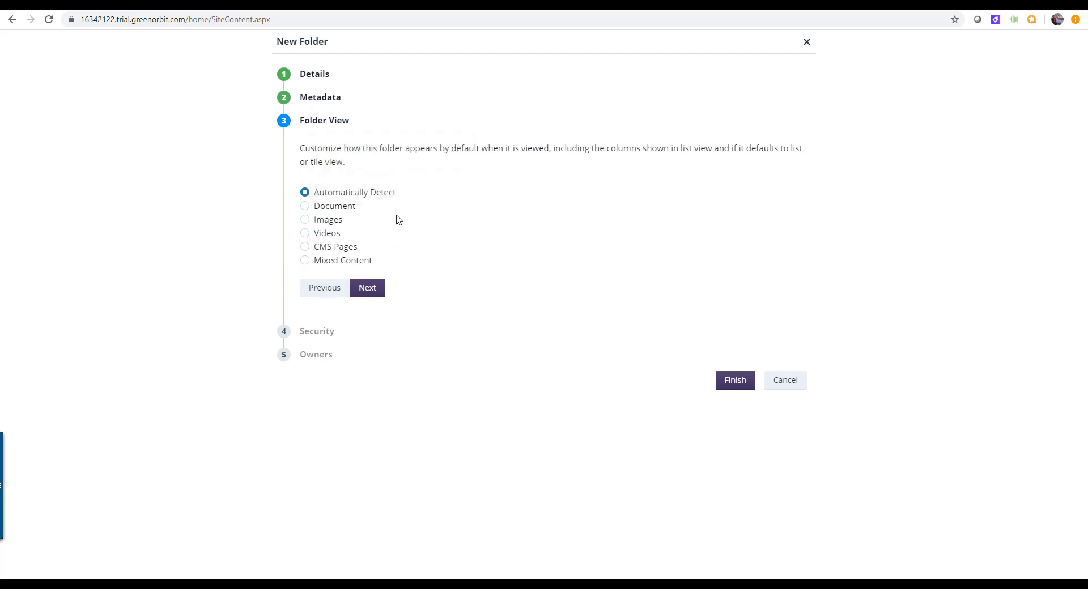
{"action": "left_click", "coordinate": [376, 293]}
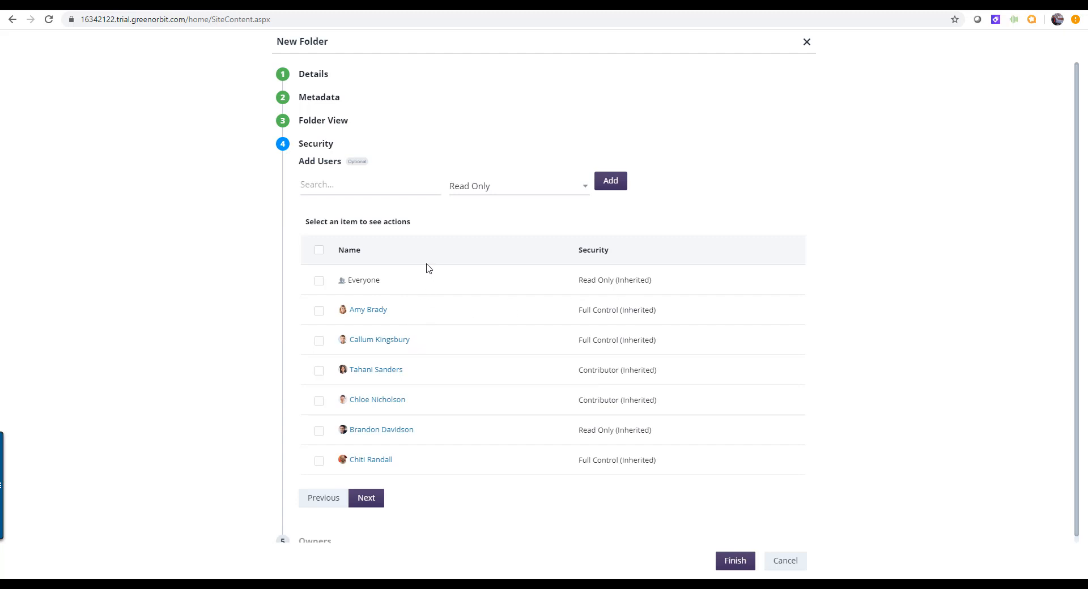
{"action": "left_click", "coordinate": [319, 281]}
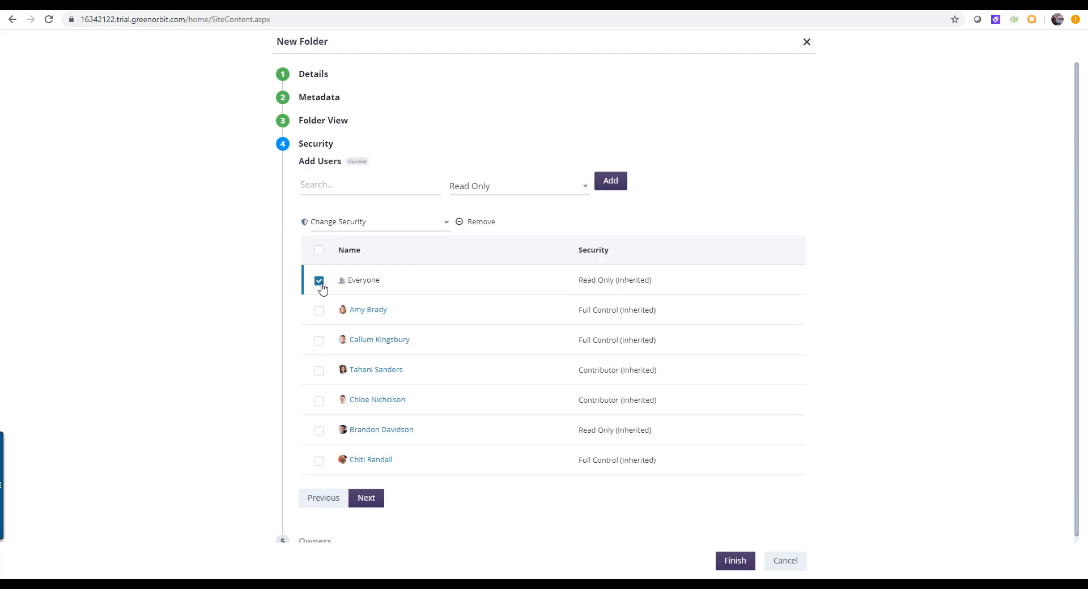
{"action": "left_click", "coordinate": [446, 223]}
{"action": "left_click", "coordinate": [447, 225]}
{"action": "left_click", "coordinate": [319, 281]}
Add a user from the search suggestions to the folder's security with Contributor access and proceed to the owners.
{"action": "left_click", "coordinate": [341, 187]}
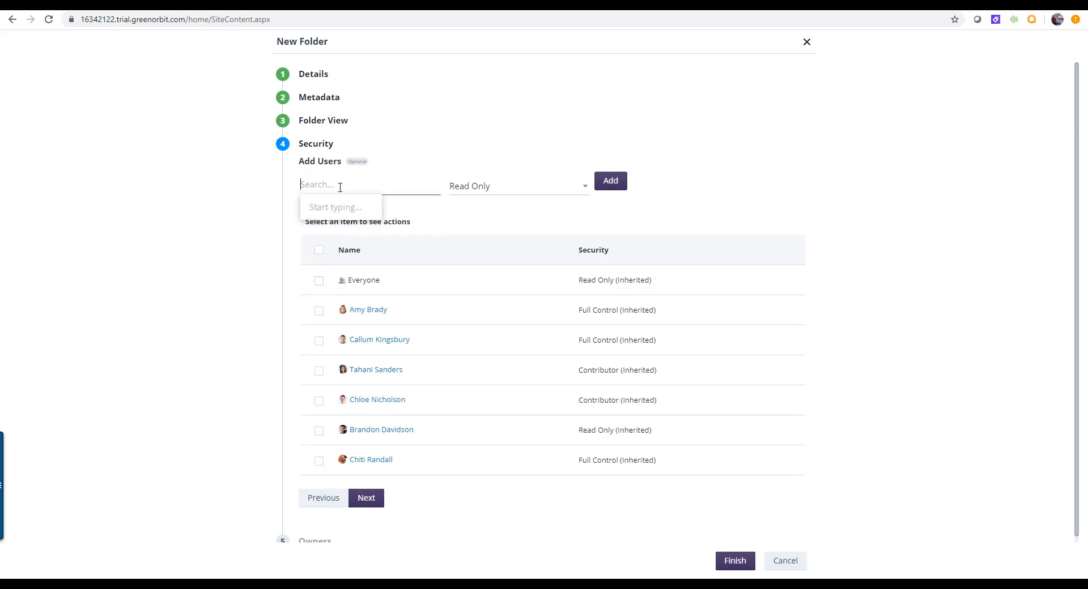
{"action": "type", "text": "b"}
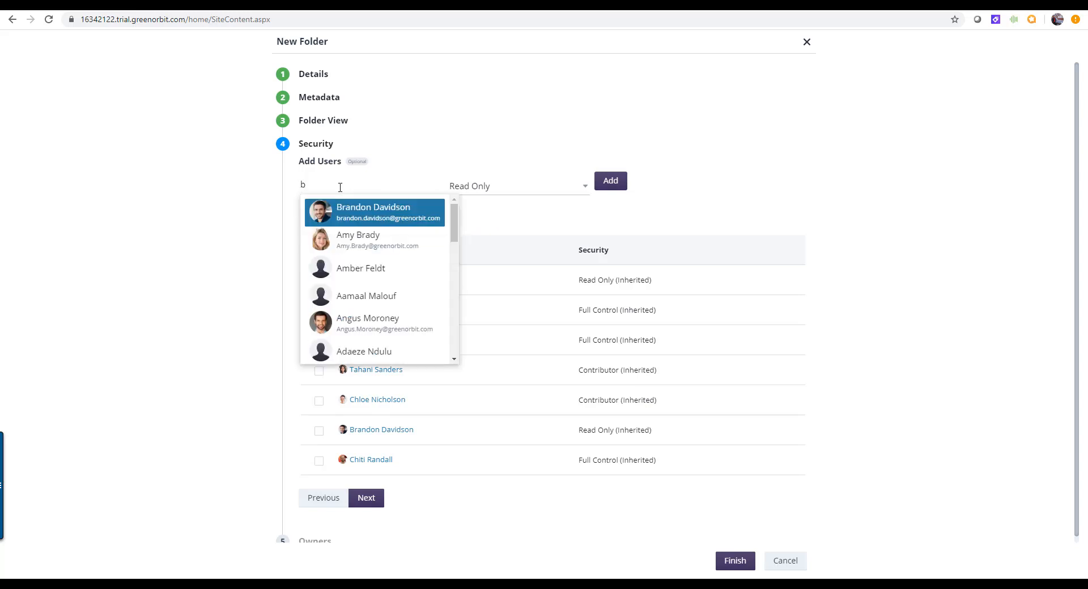
{"action": "left_click", "coordinate": [393, 334]}
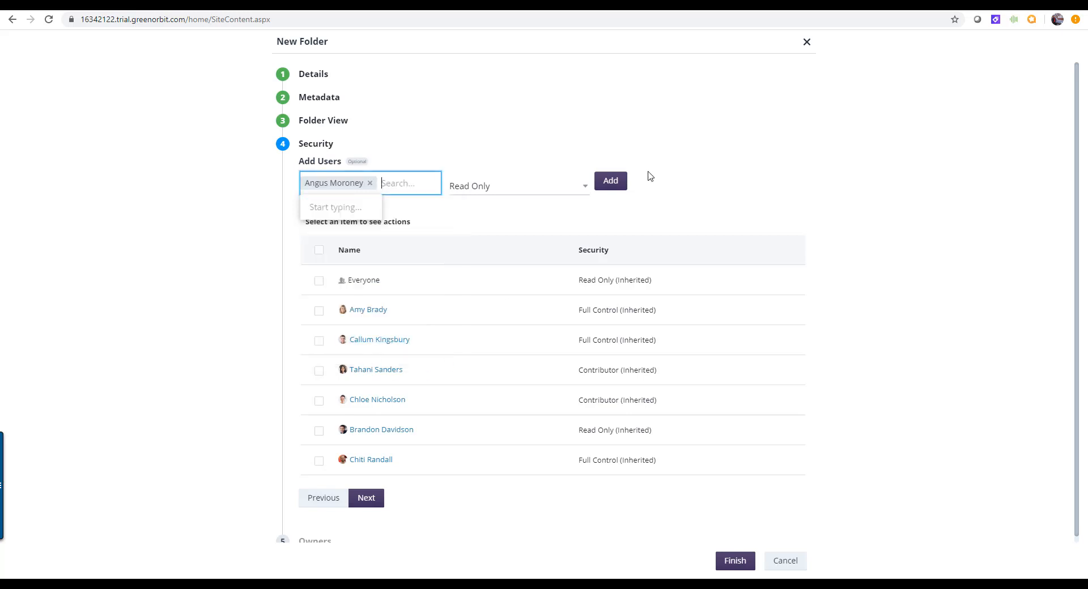
{"action": "left_click", "coordinate": [581, 192]}
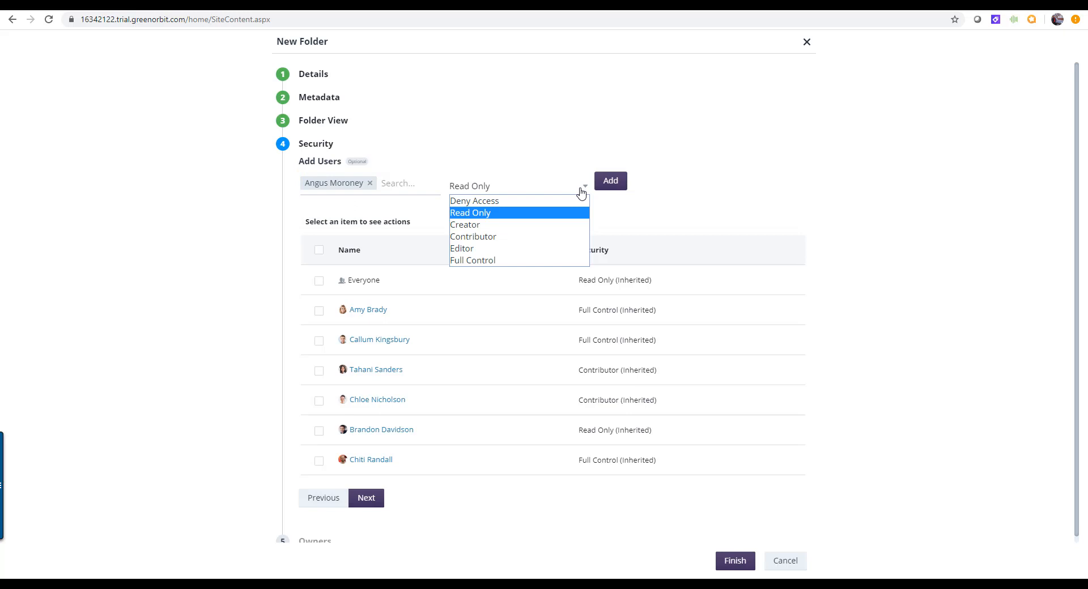
{"action": "left_click", "coordinate": [576, 236]}
{"action": "left_click", "coordinate": [621, 187]}
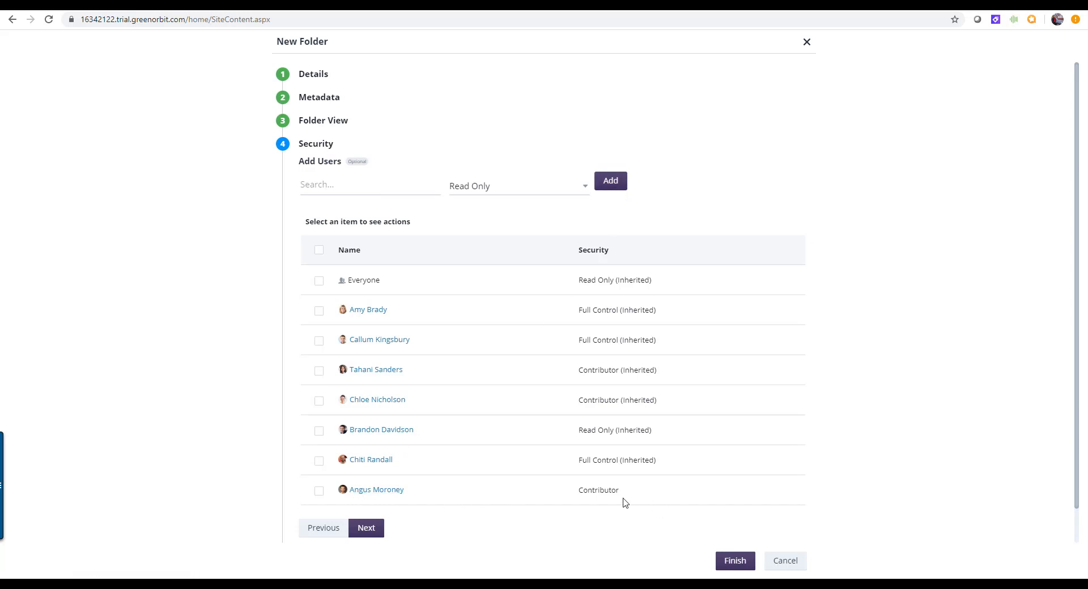
{"action": "left_click", "coordinate": [366, 530]}
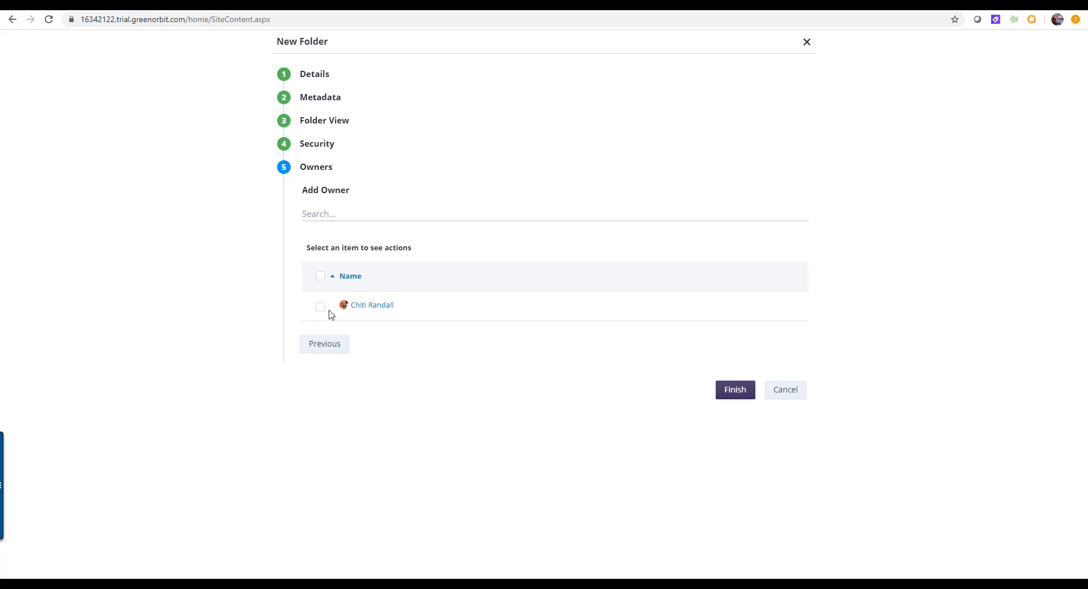
Search the possible owners for "a" and finish creating the Training folder without adding another owner.
{"action": "left_click", "coordinate": [330, 215]}
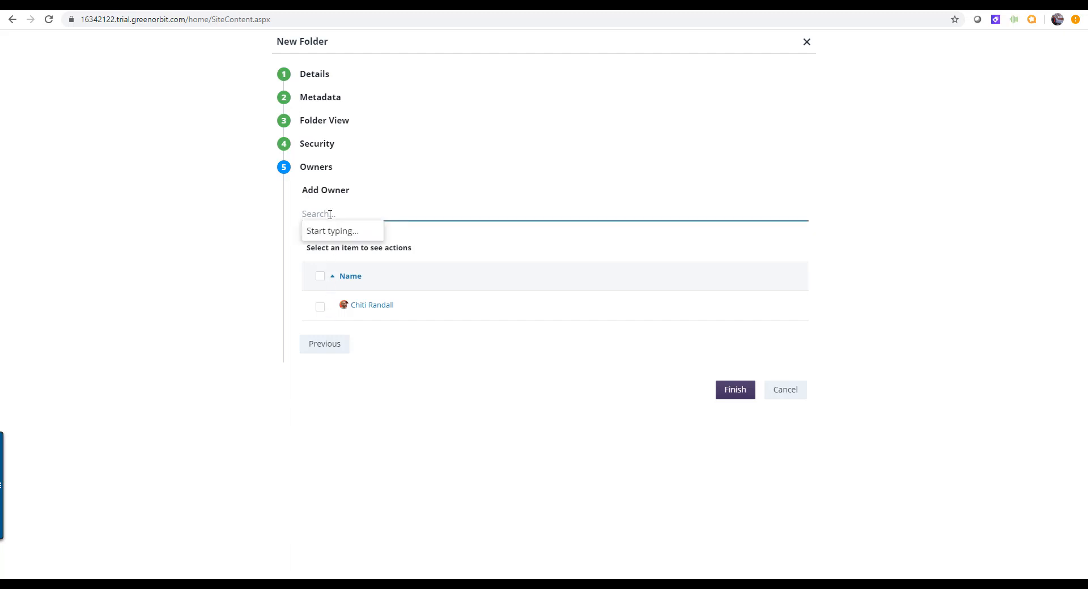
{"action": "type", "text": "a"}
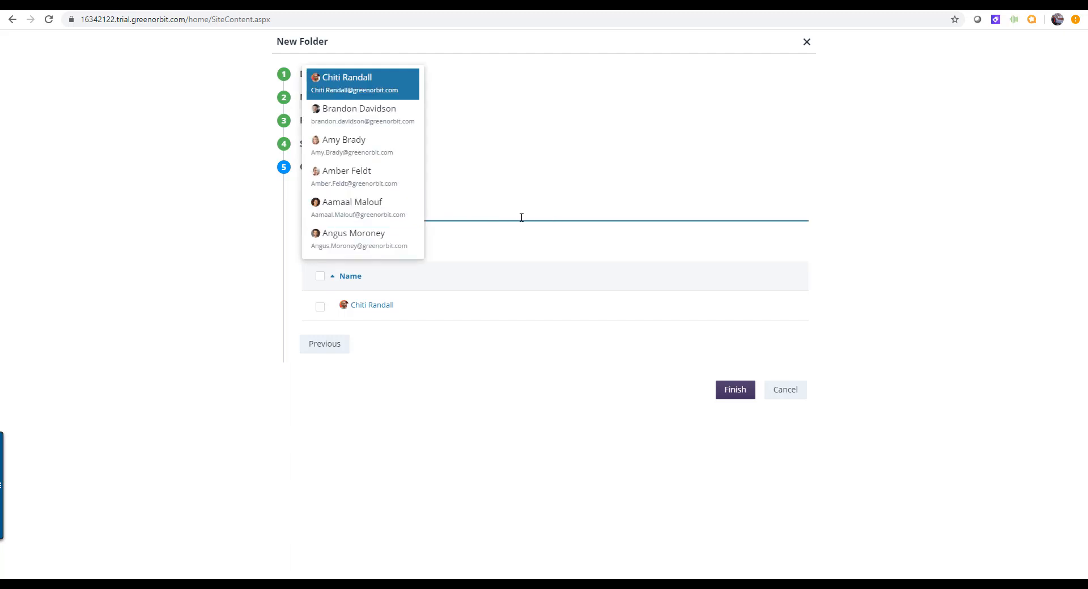
{"action": "left_click", "coordinate": [737, 400]}
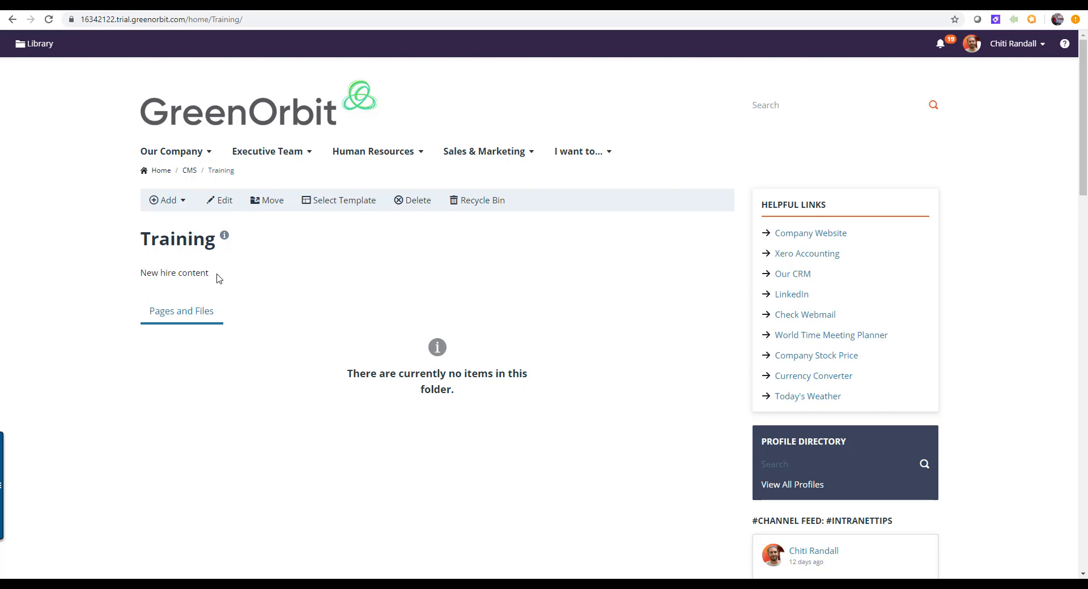
Create a subfolder titled New Hire inside the Training folder with the description "New Hire Content".
{"action": "left_click", "coordinate": [183, 202]}
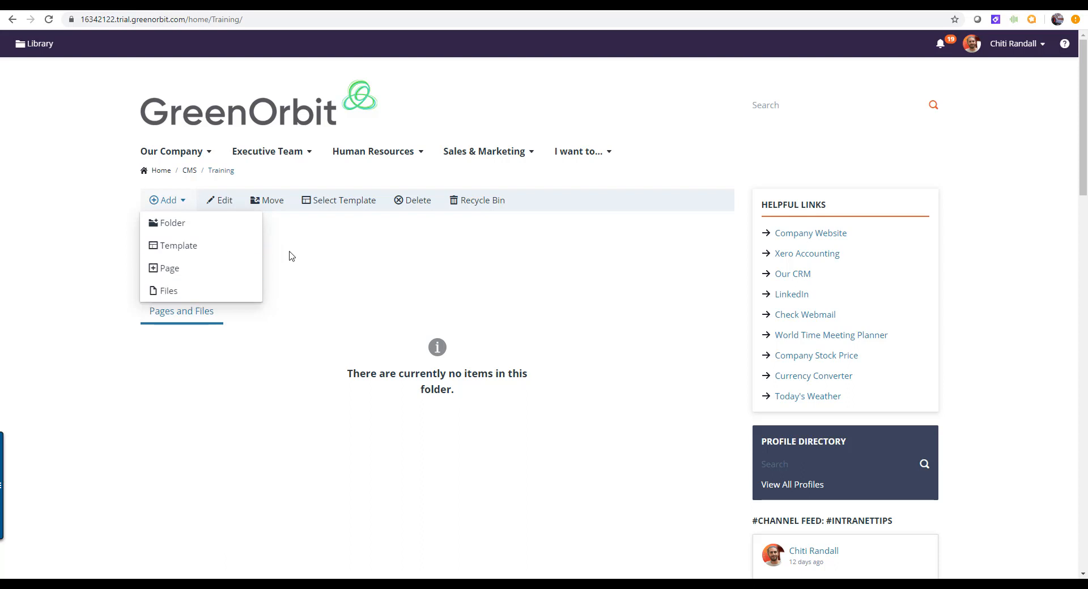
{"action": "left_click", "coordinate": [241, 229]}
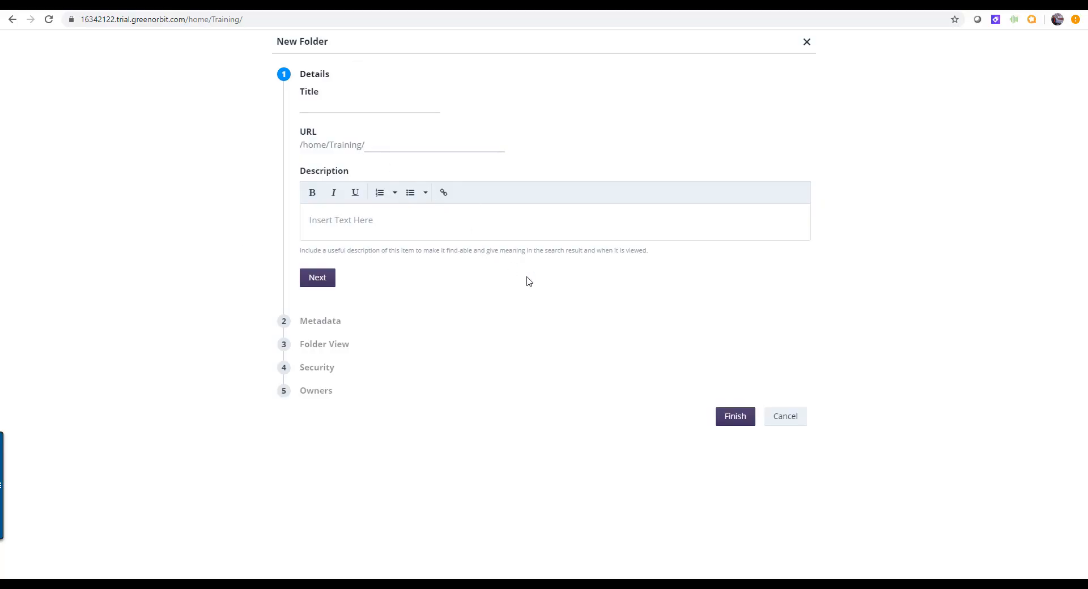
{"action": "left_click", "coordinate": [350, 108]}
{"action": "type", "text": "New Hire"}
{"action": "key", "text": "Tab"}
{"action": "left_click", "coordinate": [402, 220]}
{"action": "type", "text": "New Hi"}
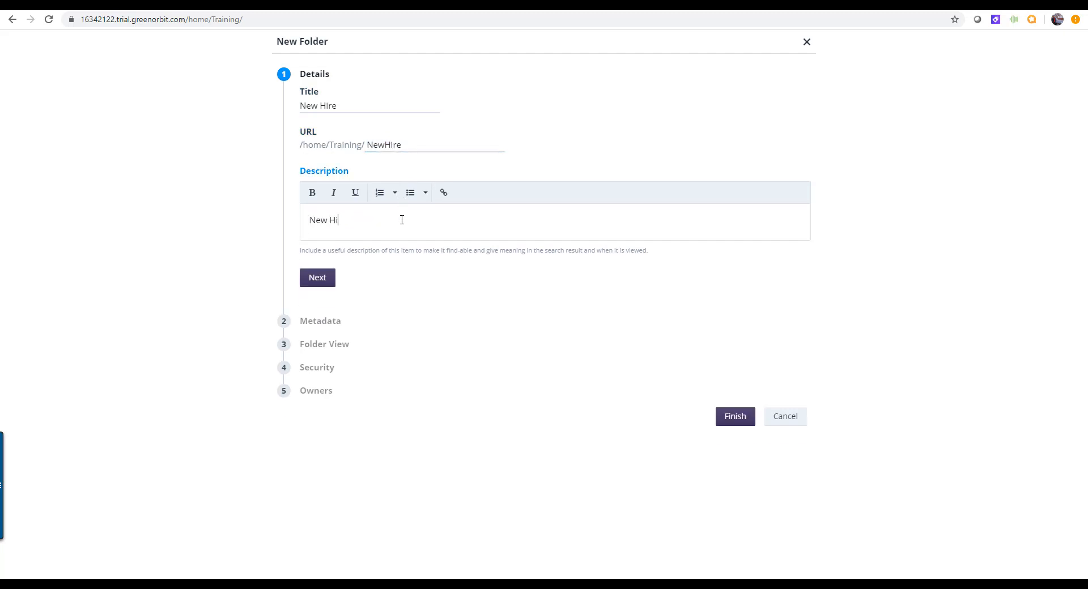
{"action": "type", "text": "re Content"}
{"action": "left_click", "coordinate": [737, 422]}
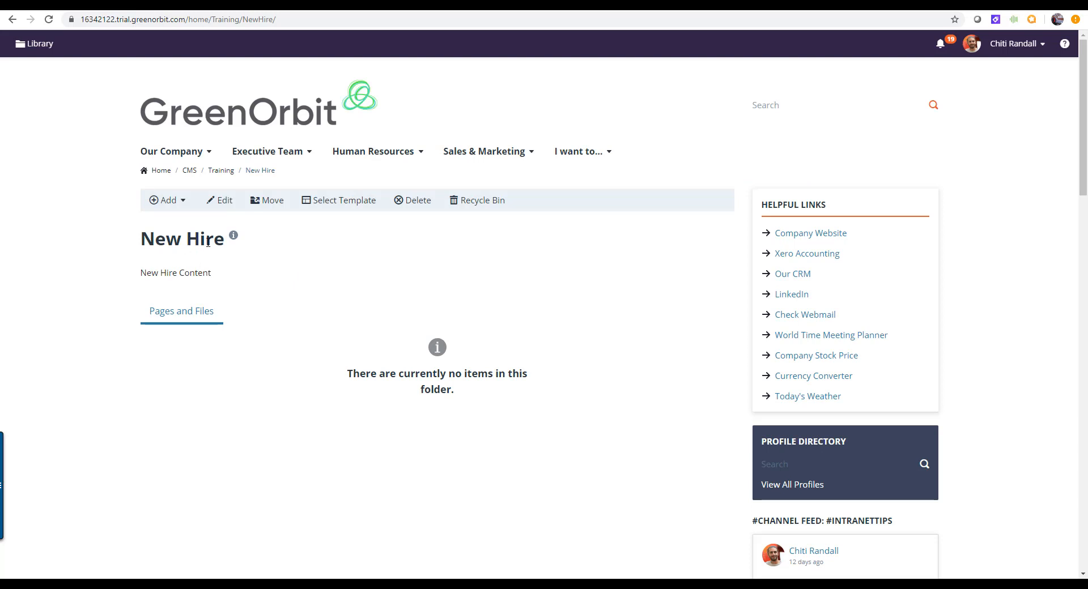
Return to the Training folder, start adding a page and choose to select an existing template for it.
{"action": "left_click", "coordinate": [225, 176]}
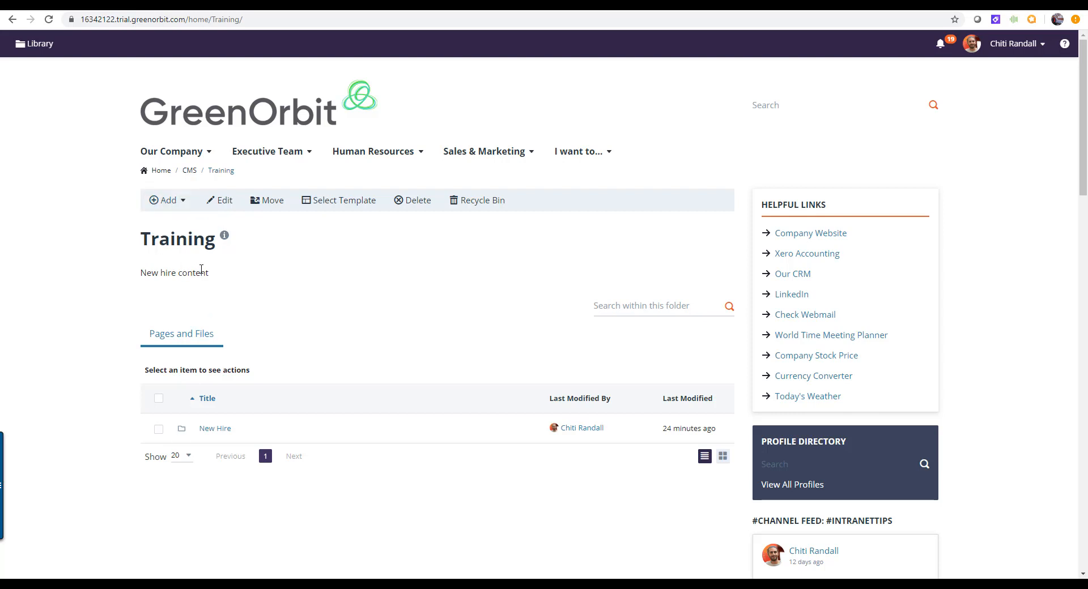
{"action": "left_click", "coordinate": [185, 201]}
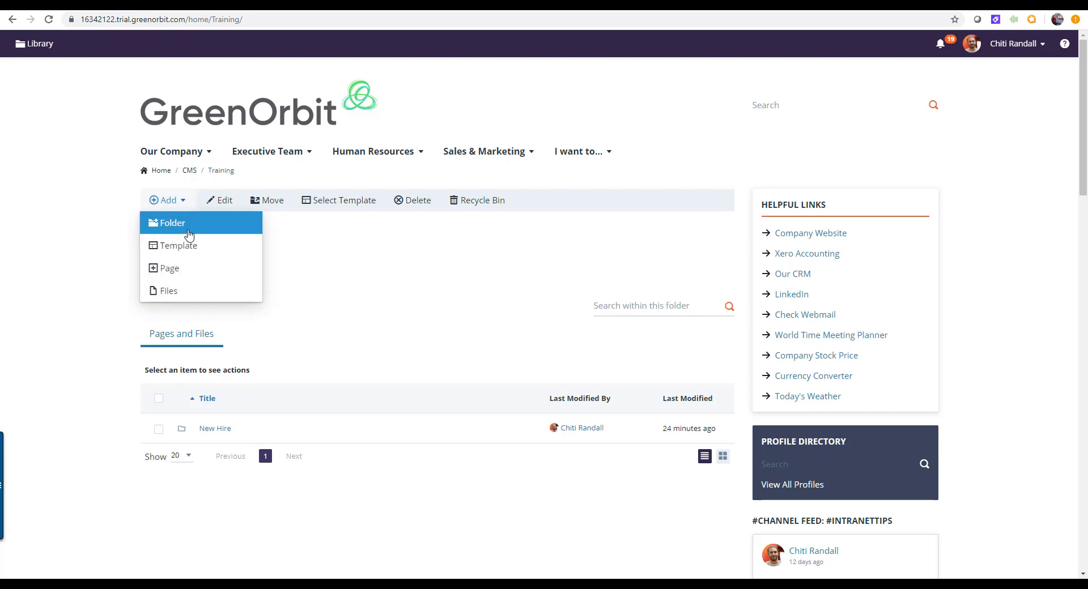
{"action": "left_click", "coordinate": [185, 268]}
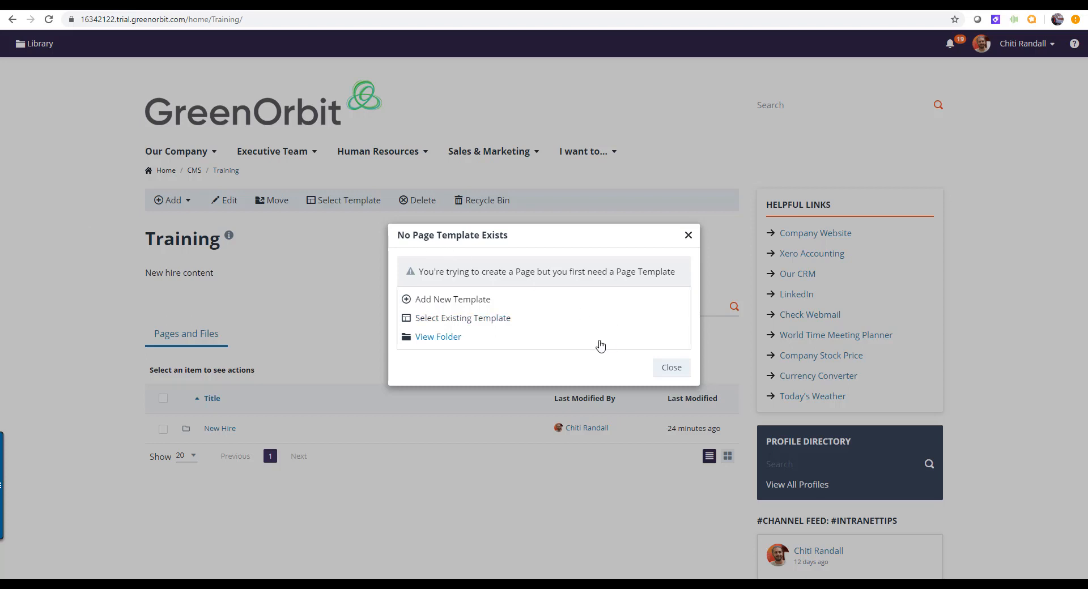
{"action": "left_click", "coordinate": [490, 322]}
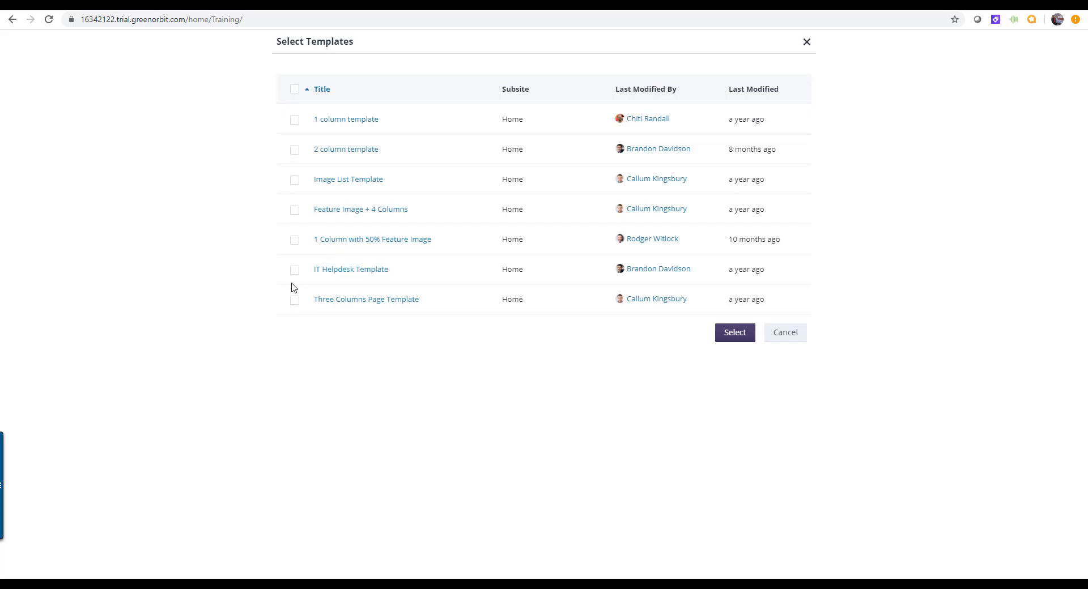
Assign the 1 column, 2 column, Image List, Feature Image + 4 Columns and 1 Column with 50% Feature Image templates, and list the folder's templates.
{"action": "left_click", "coordinate": [297, 121]}
{"action": "left_click", "coordinate": [295, 150]}
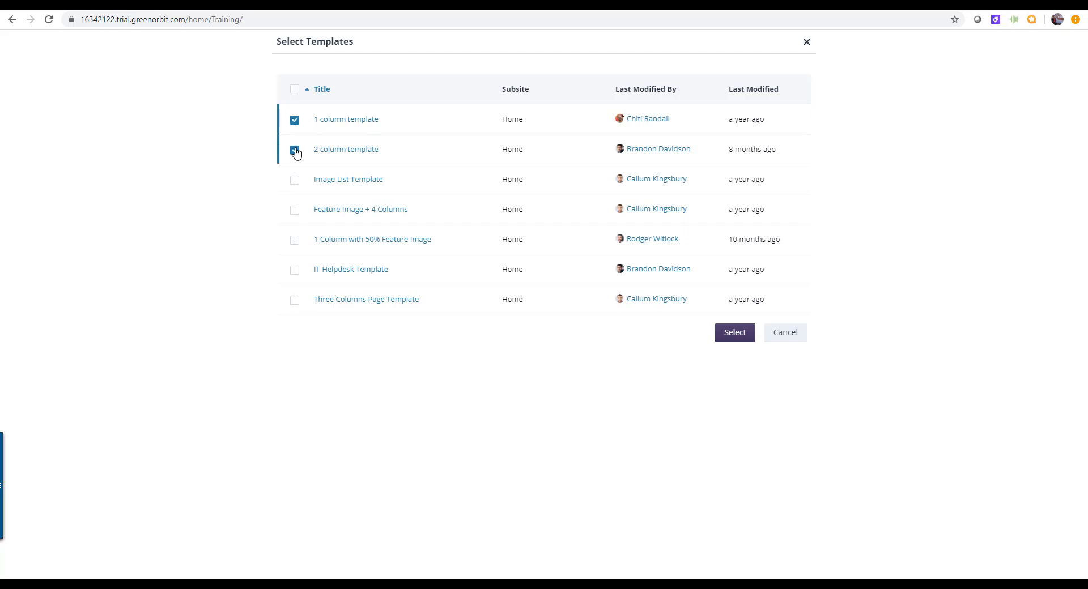
{"action": "left_click", "coordinate": [295, 180]}
{"action": "left_click", "coordinate": [294, 213]}
{"action": "left_click", "coordinate": [296, 241]}
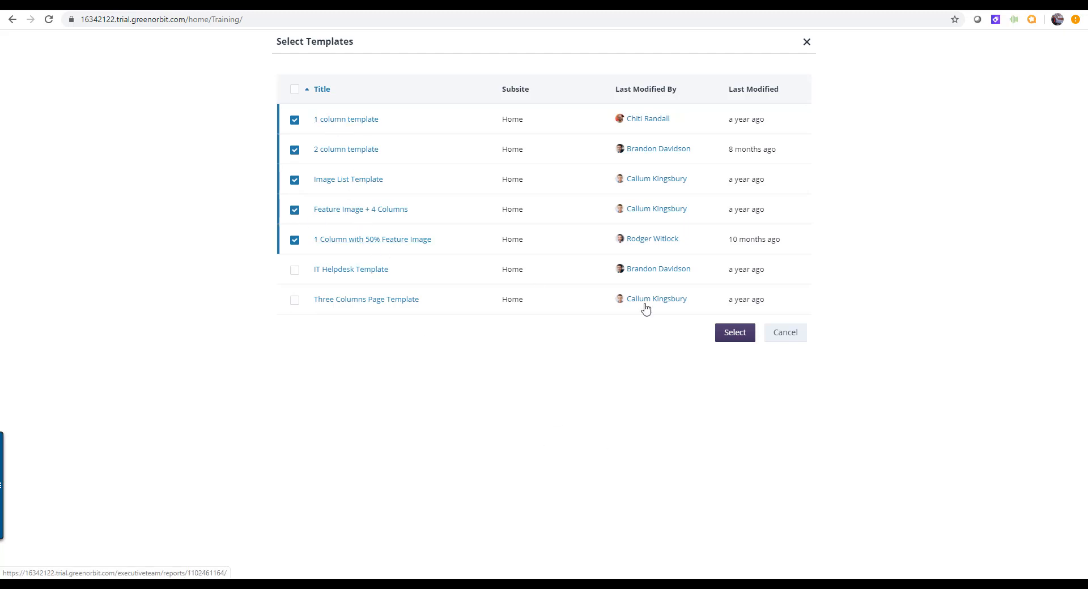
{"action": "left_click", "coordinate": [735, 333]}
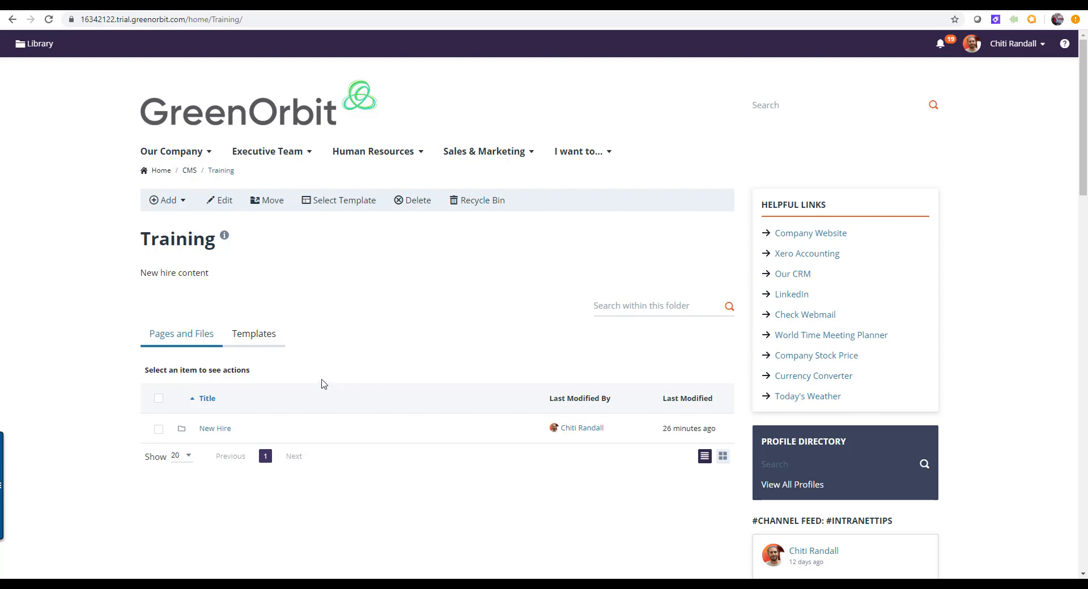
{"action": "left_click", "coordinate": [263, 338]}
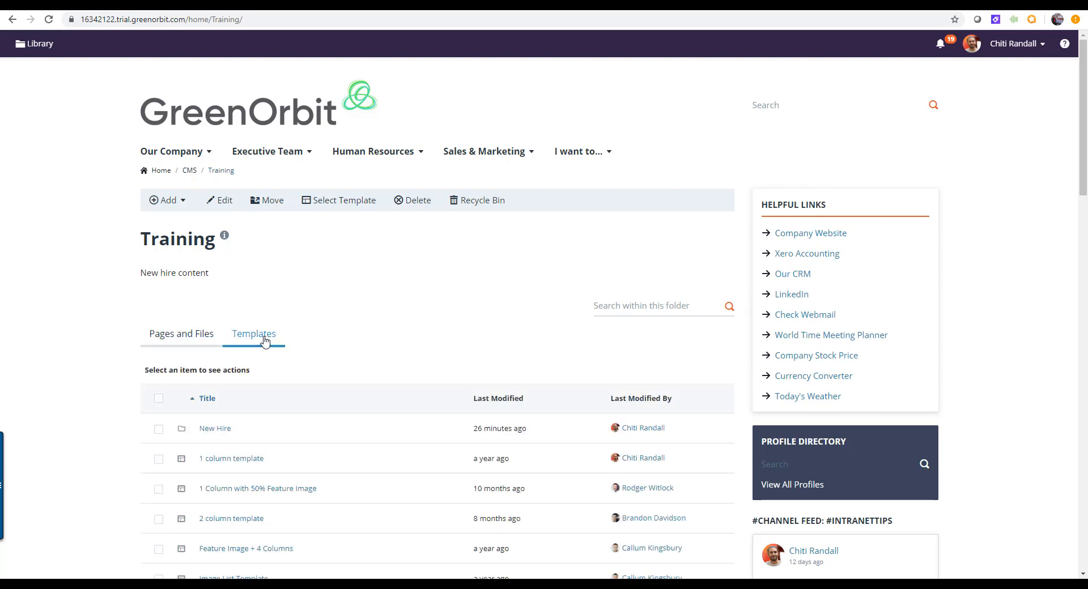
{"action": "scroll", "coordinate": [293, 343], "scroll_direction": "down", "scroll_amount": 2}
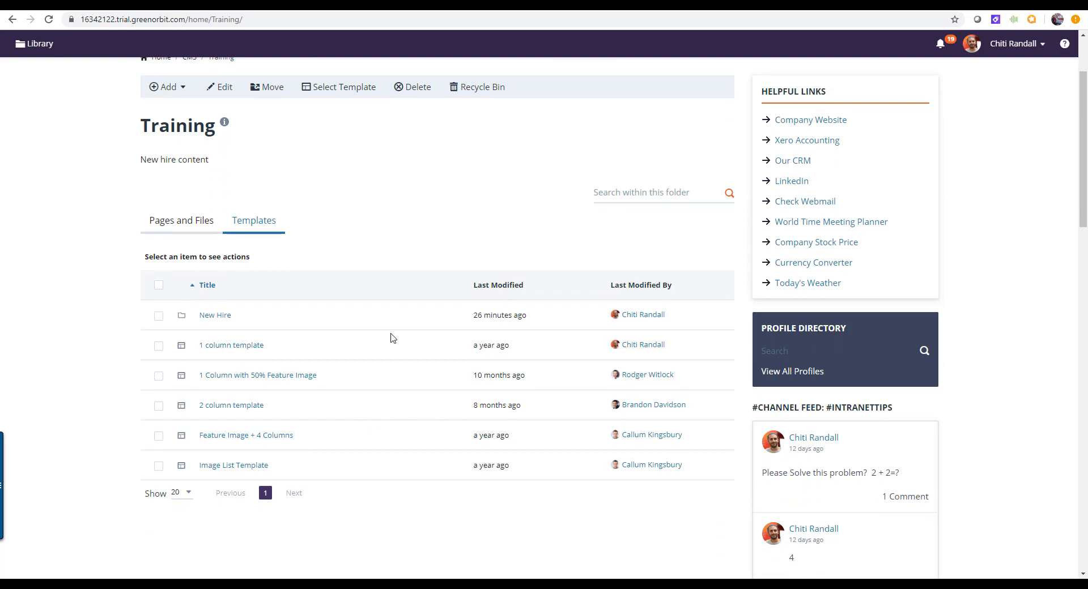
Start a new page in the Training folder titled New Hire with the description "Sample page".
{"action": "left_click", "coordinate": [187, 229]}
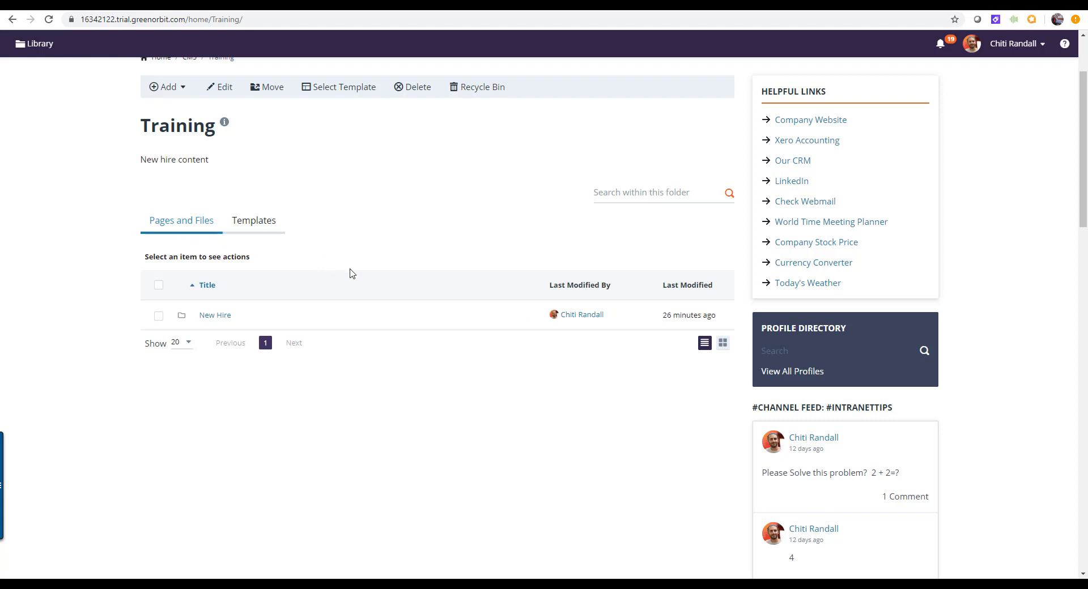
{"action": "scroll", "coordinate": [363, 274], "scroll_direction": "up", "scroll_amount": 1}
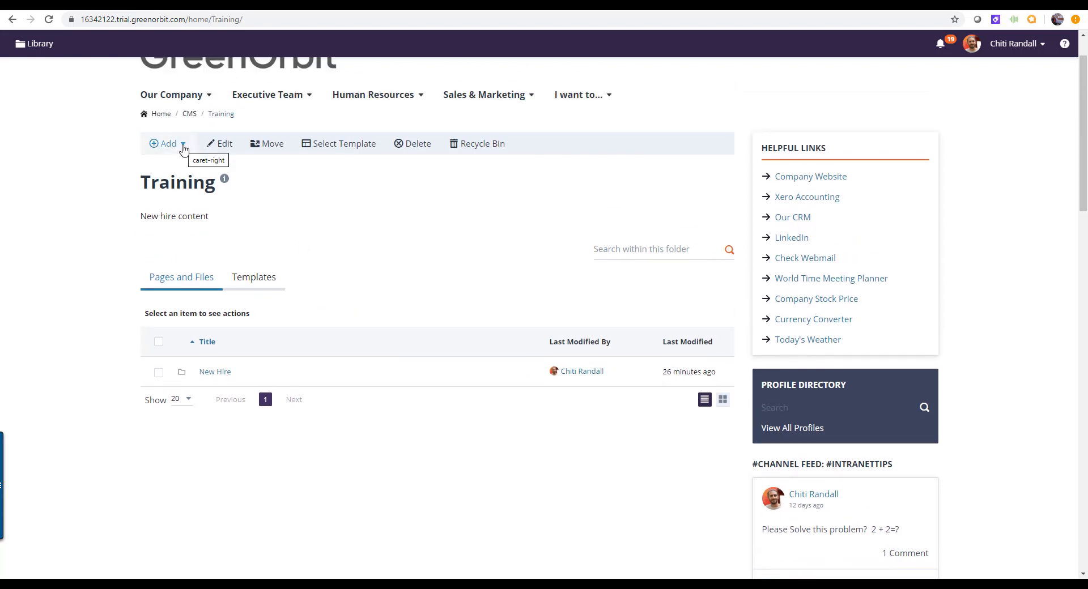
{"action": "left_click", "coordinate": [182, 146]}
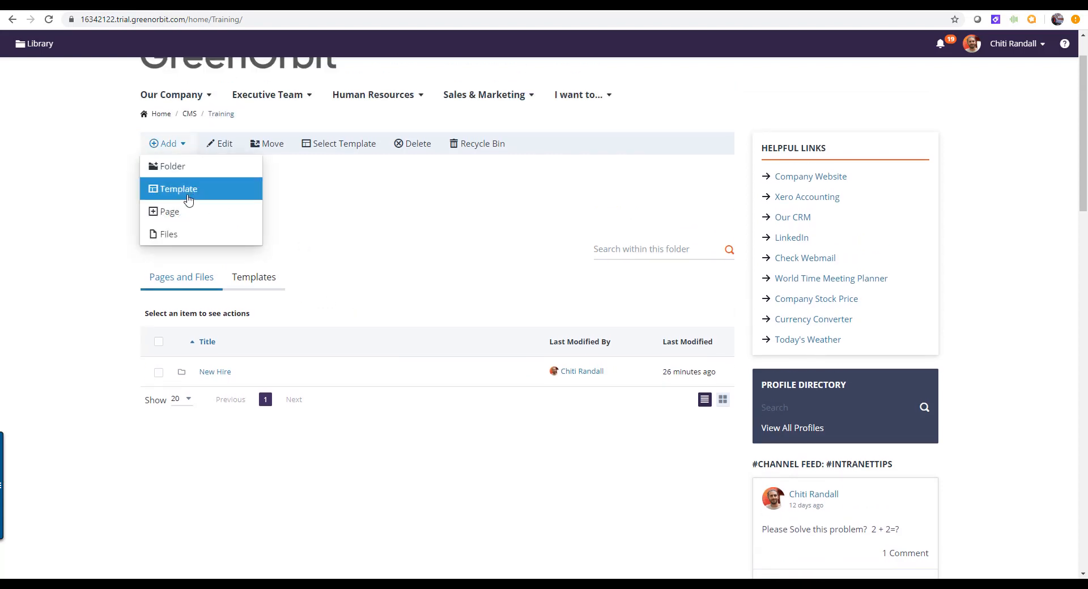
{"action": "left_click", "coordinate": [189, 214]}
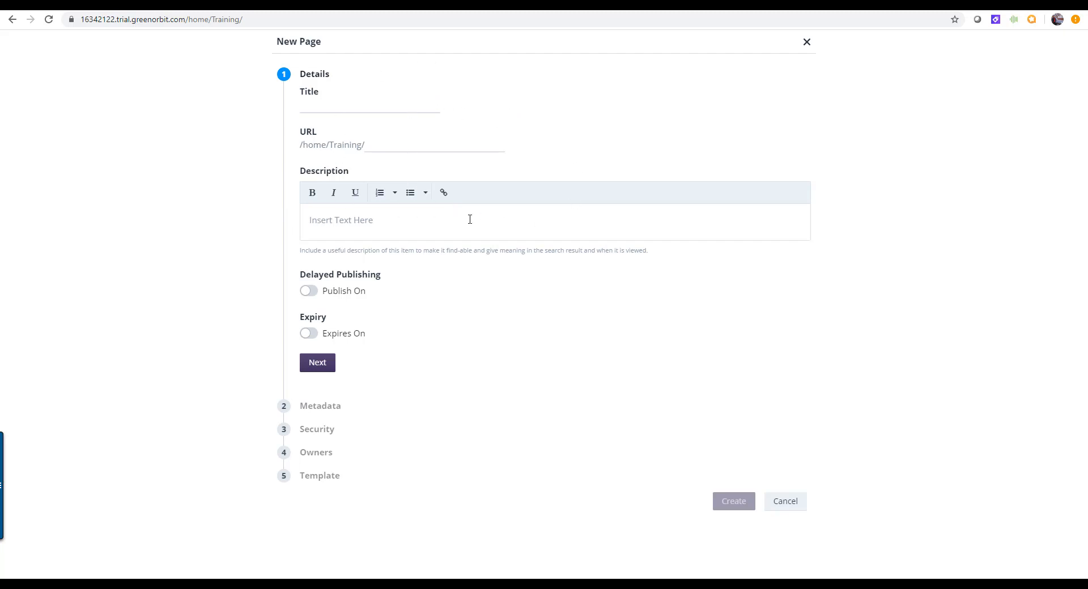
{"action": "left_click", "coordinate": [385, 110]}
{"action": "type", "text": "New Hire"}
{"action": "key", "text": "Tab"}
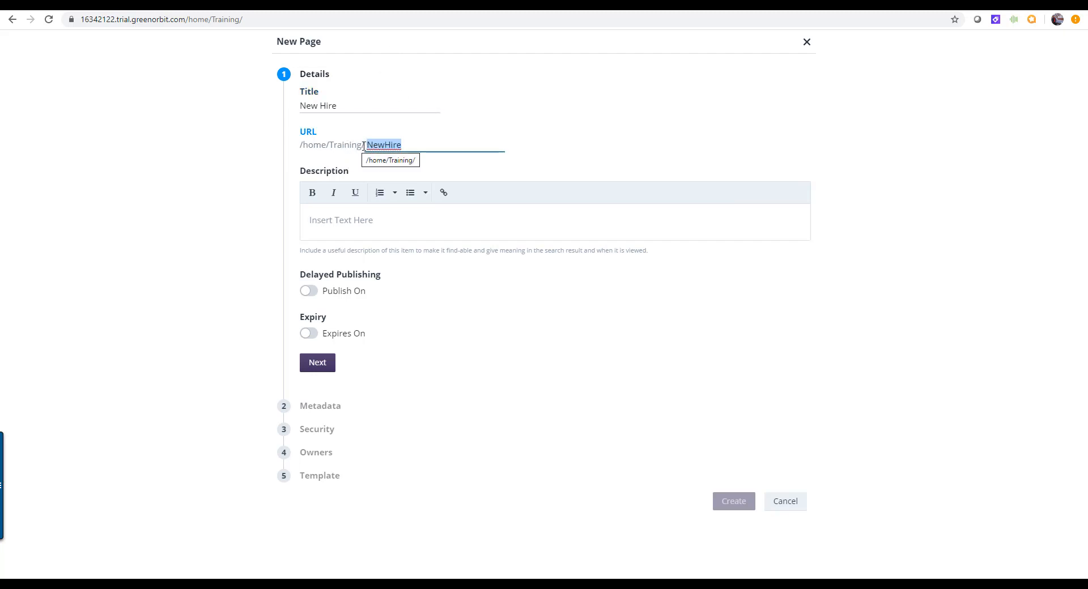
{"action": "left_click", "coordinate": [360, 226]}
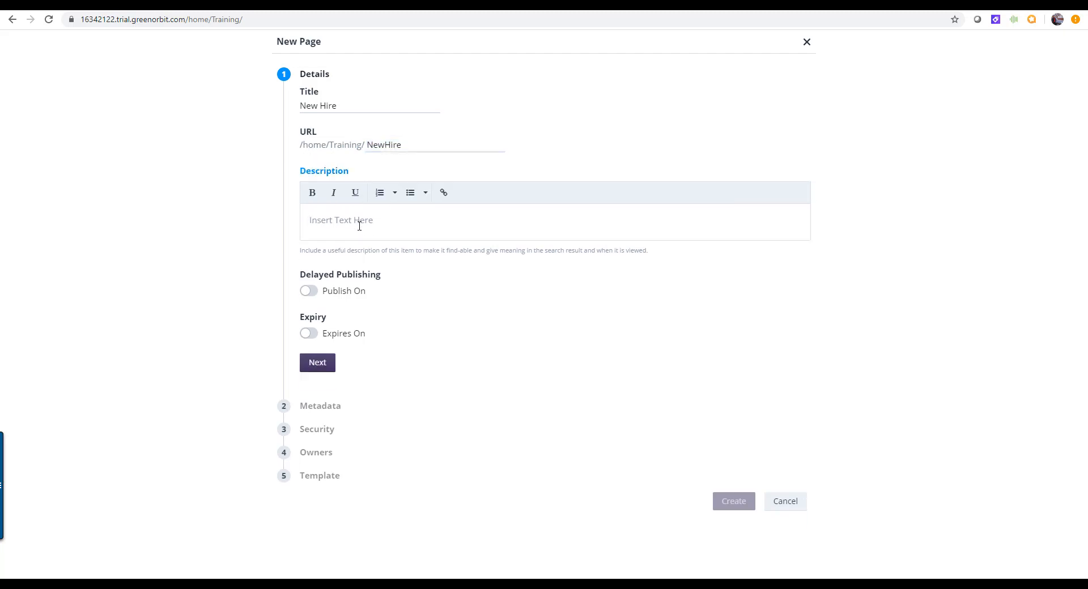
{"action": "type", "text": "Sample page"}
Switch on delayed publishing and expiry for the new page, and switch both off again.
{"action": "left_click", "coordinate": [309, 301]}
{"action": "left_click", "coordinate": [308, 292]}
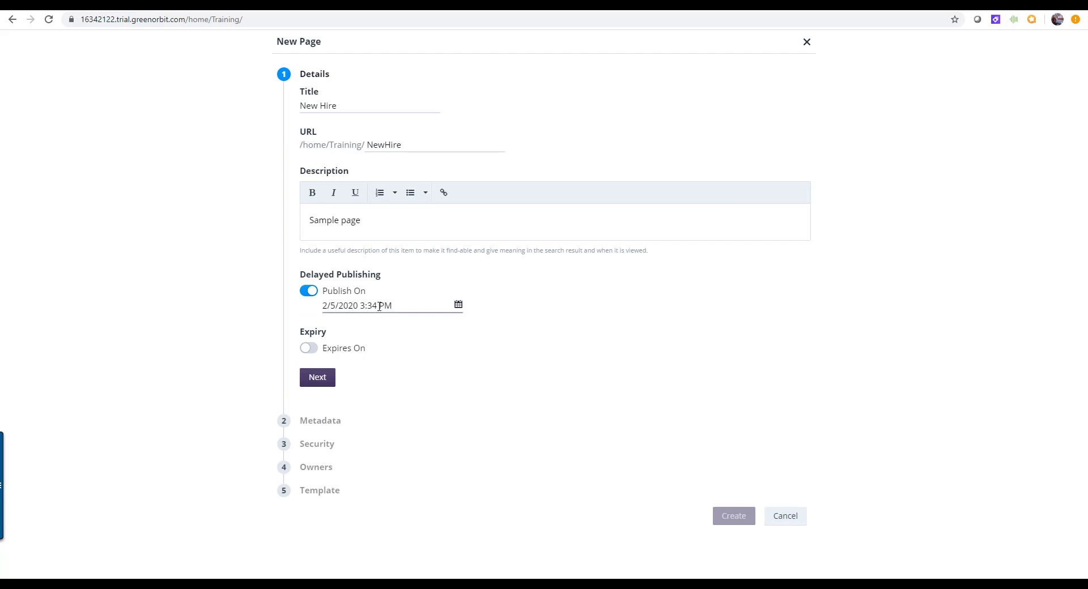
{"action": "left_click", "coordinate": [309, 352]}
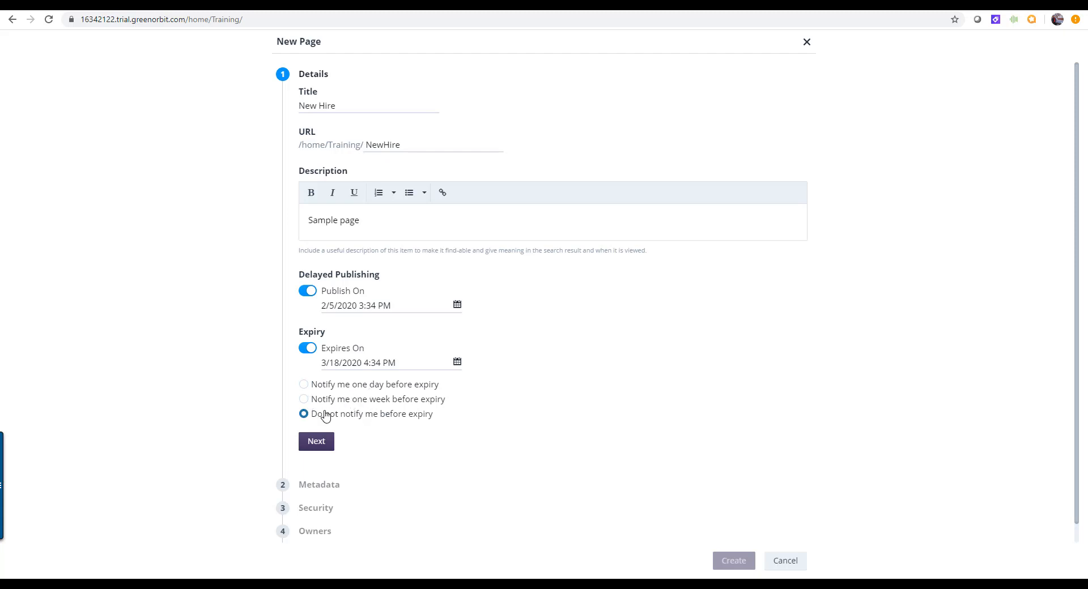
{"action": "left_click", "coordinate": [309, 349]}
{"action": "left_click", "coordinate": [310, 293]}
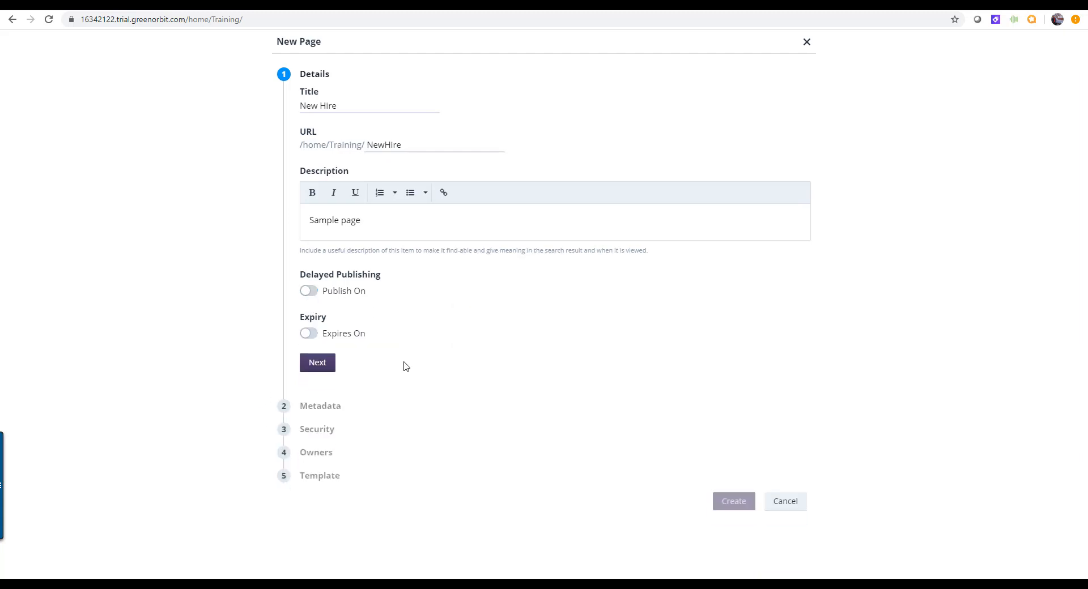
Assign the Human Resources department in the new page's metadata, leaving its classification as Public.
{"action": "left_click", "coordinate": [319, 365]}
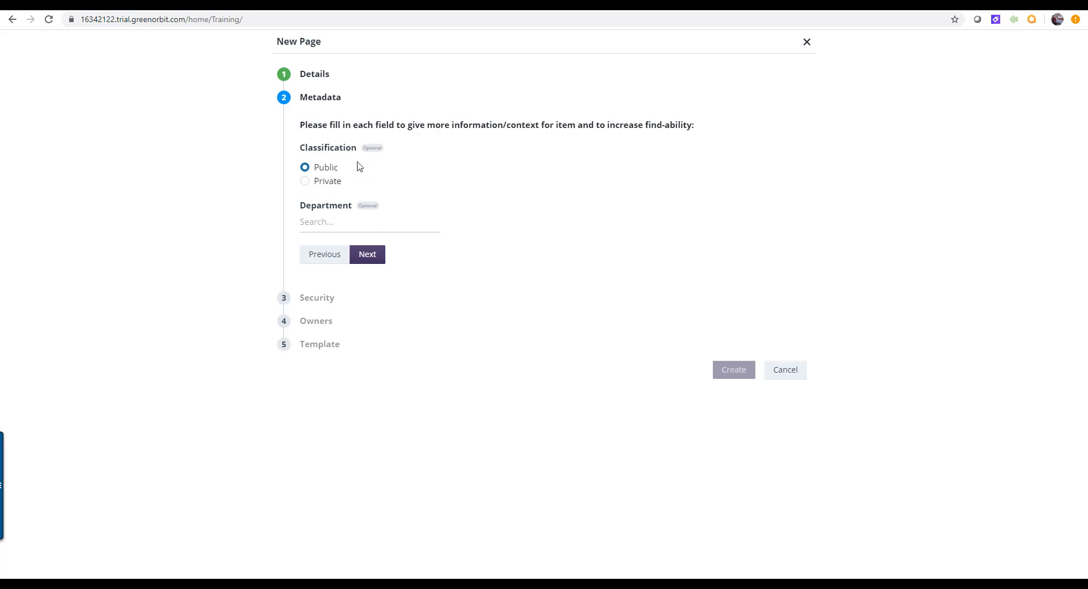
{"action": "left_click", "coordinate": [323, 221]}
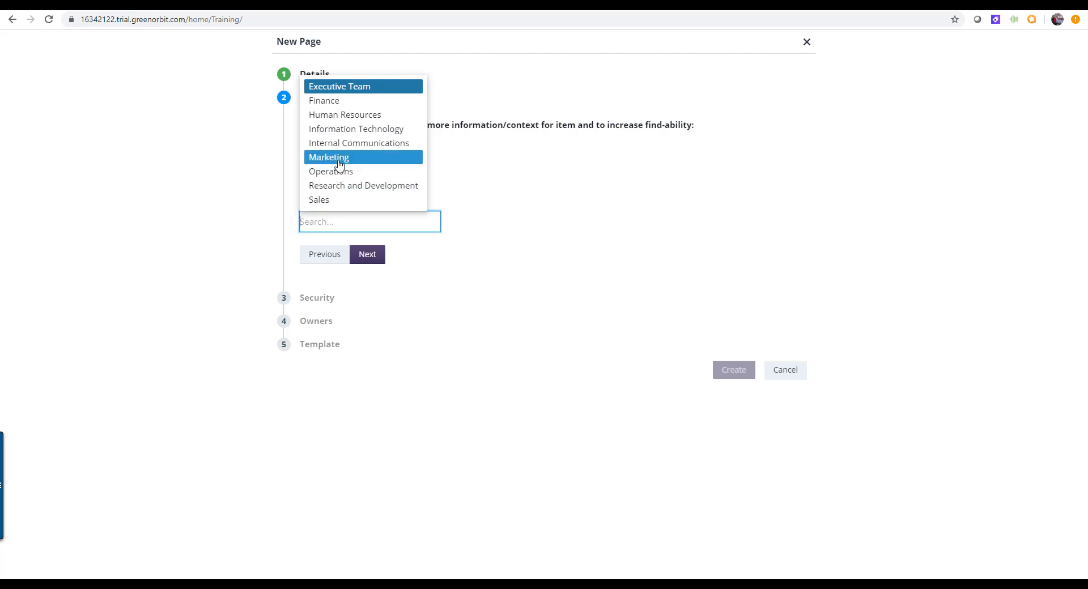
{"action": "left_click", "coordinate": [343, 115]}
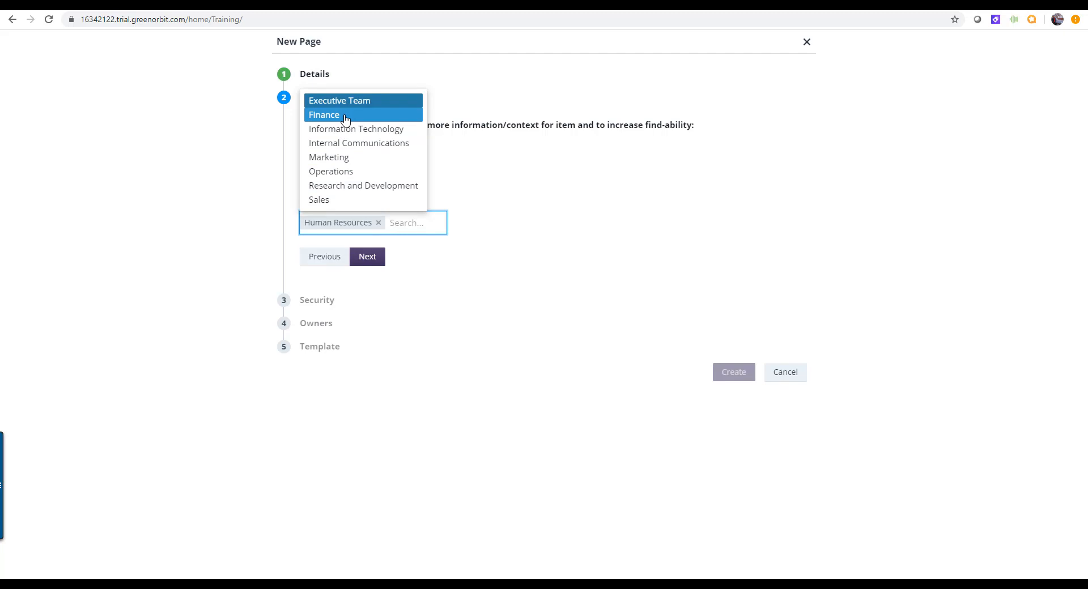
{"action": "left_click", "coordinate": [515, 239]}
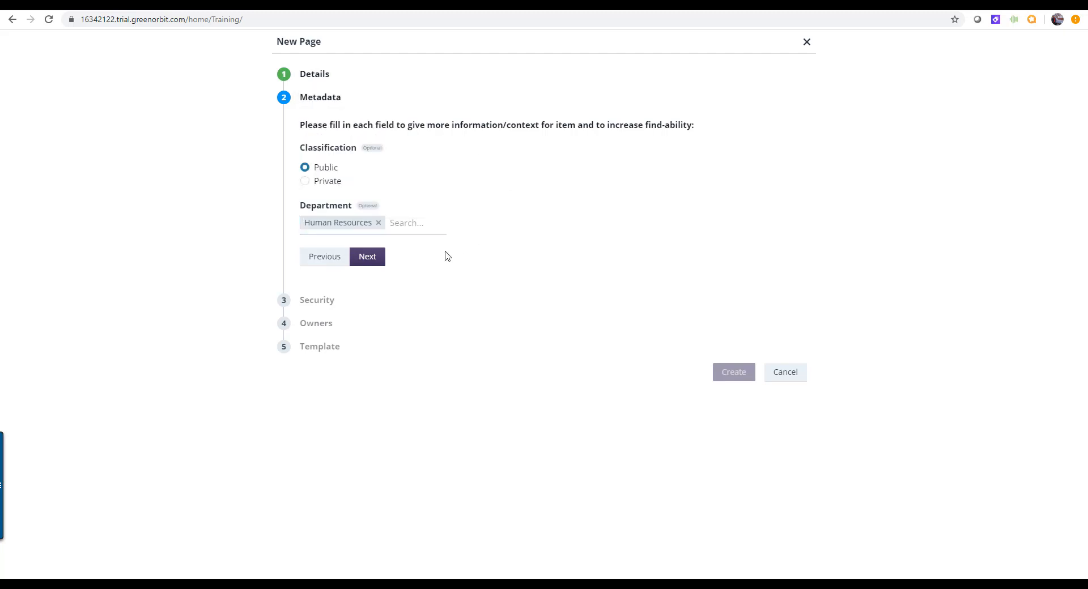
{"action": "left_click", "coordinate": [375, 264]}
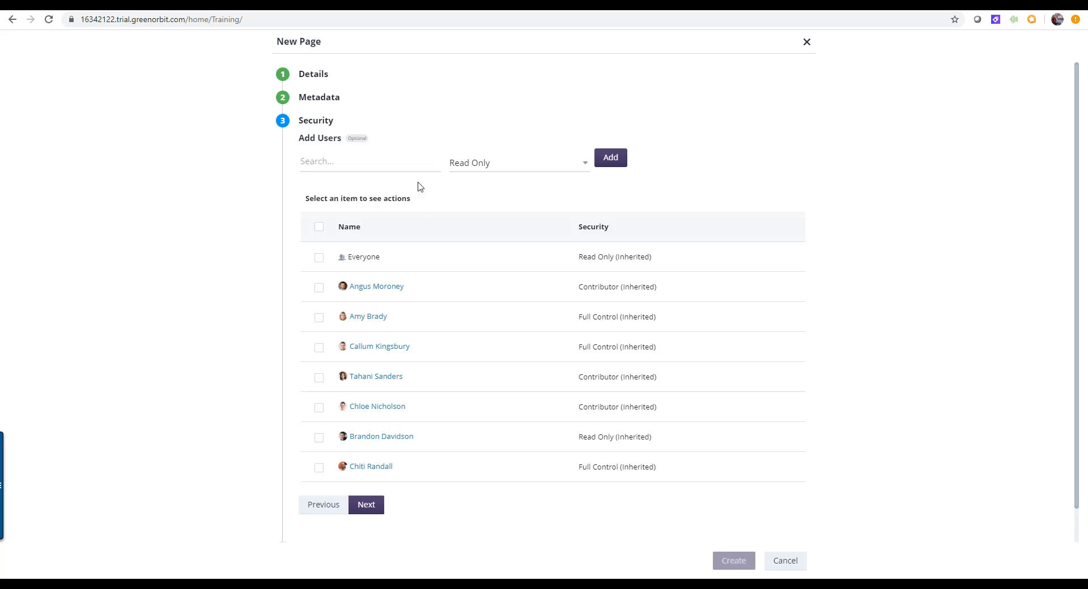
Accept the new page's inherited security and existing owner without adding any users or owners.
{"action": "left_click", "coordinate": [388, 159]}
{"action": "left_click", "coordinate": [368, 507]}
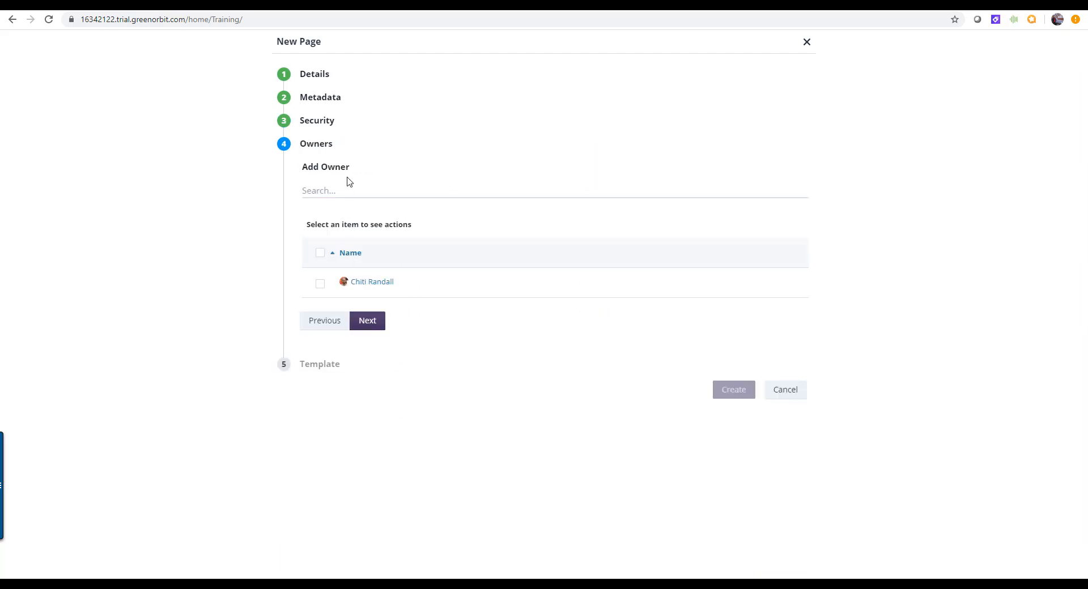
{"action": "left_click", "coordinate": [362, 322]}
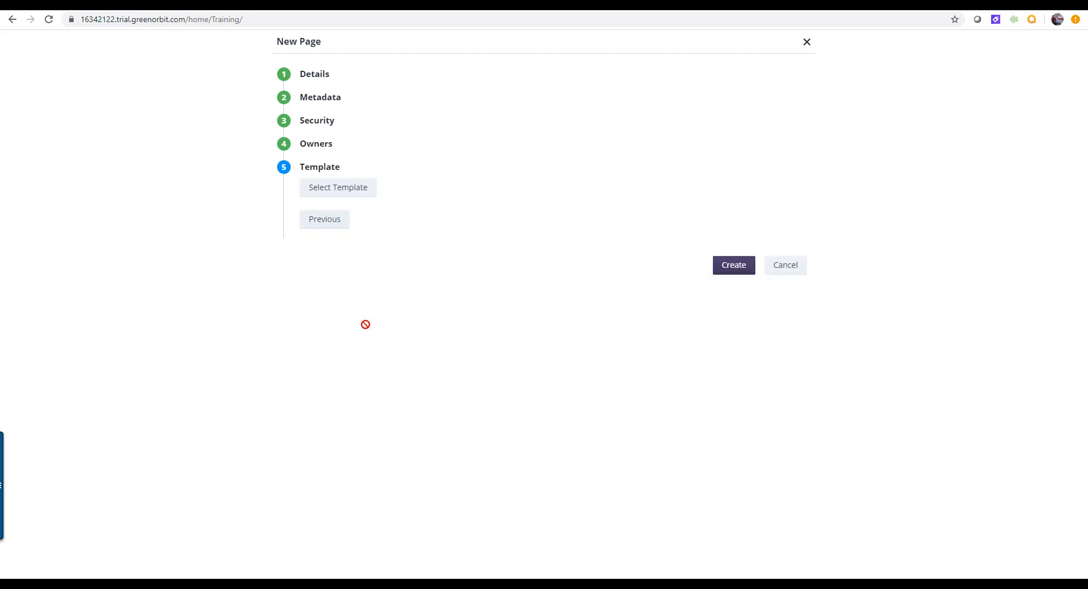
Choose the 2 column template for the New Hire page and create the page.
{"action": "left_click", "coordinate": [358, 192]}
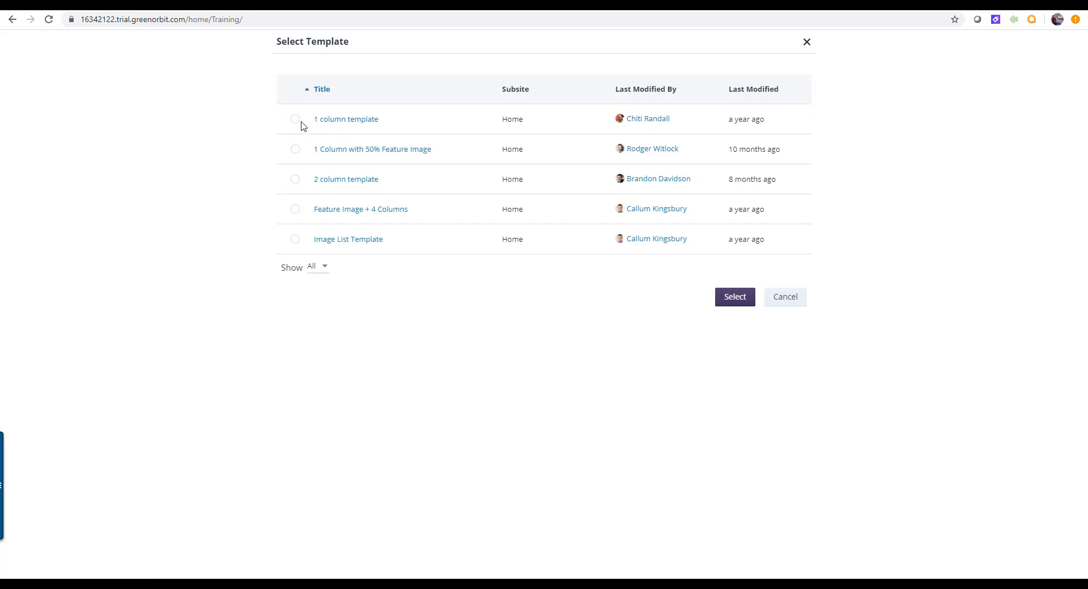
{"action": "left_click", "coordinate": [296, 181]}
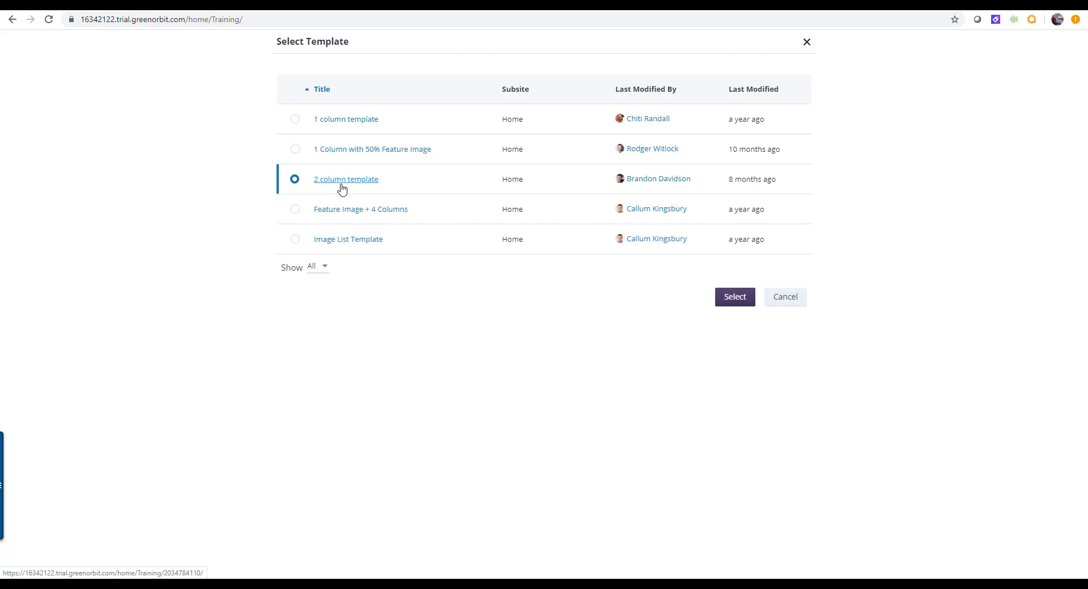
{"action": "left_click", "coordinate": [727, 305]}
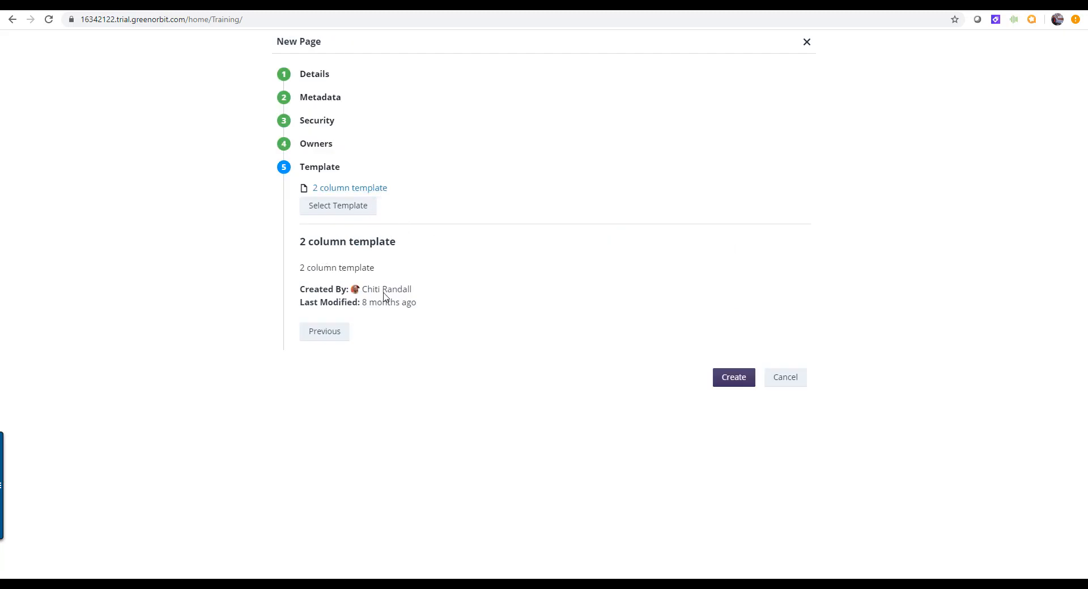
{"action": "left_click", "coordinate": [729, 384]}
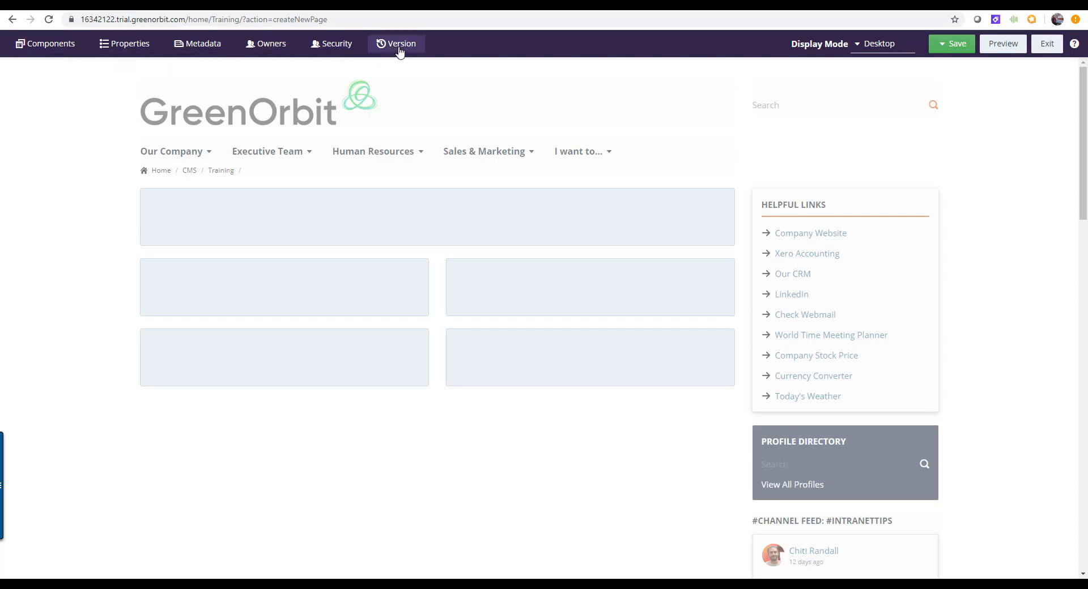
Add a News component to the full-width top area and a Quick Links component to the right column below it.
{"action": "left_click", "coordinate": [63, 49]}
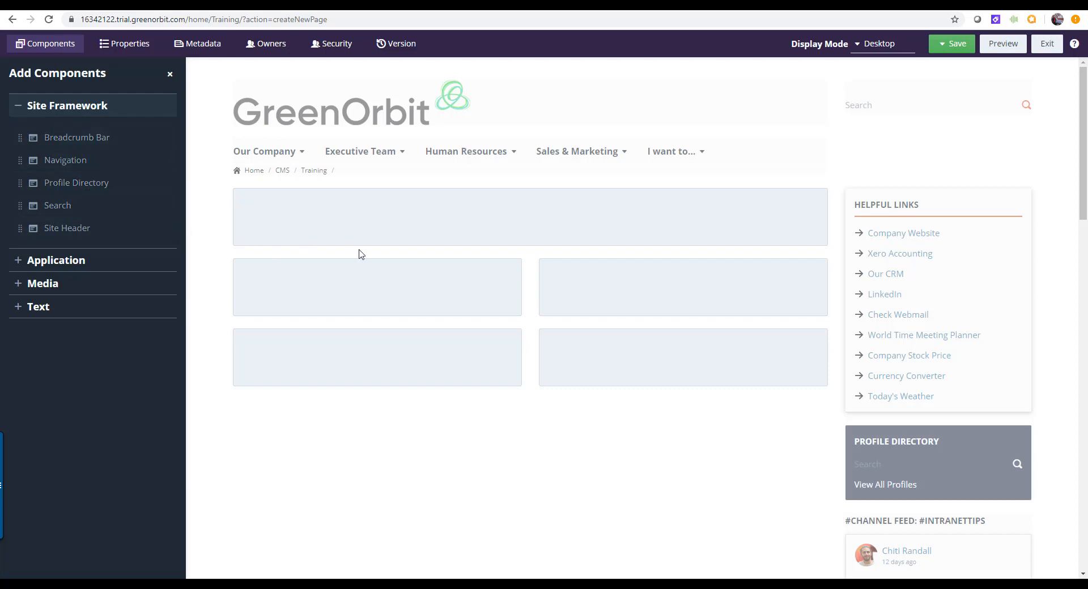
{"action": "left_click", "coordinate": [121, 267]}
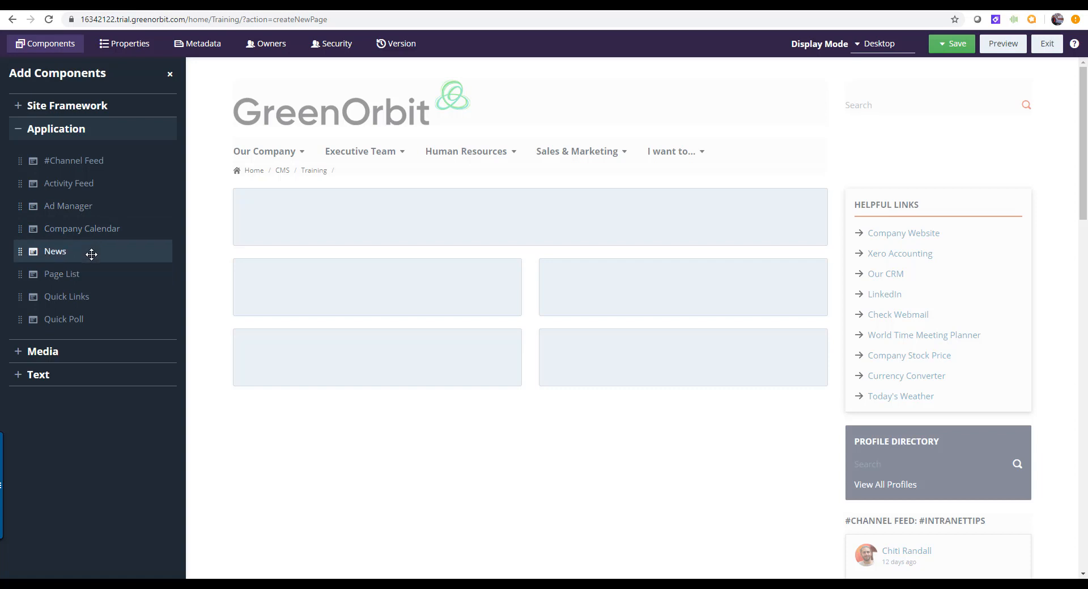
{"action": "left_click_drag", "start_coordinate": [91, 254], "coordinate": [413, 231]}
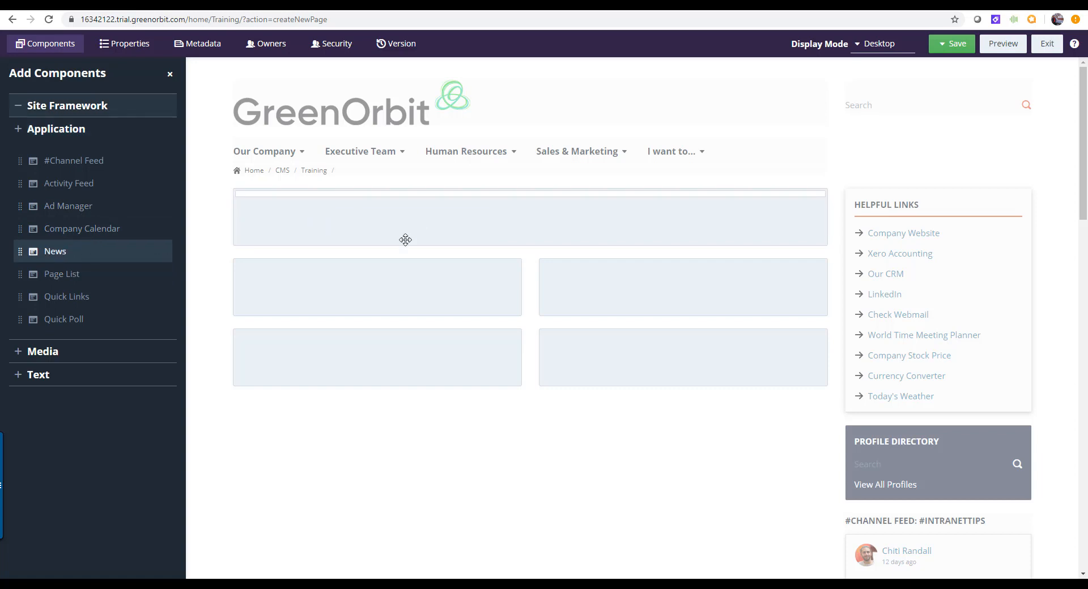
{"action": "left_click", "coordinate": [61, 260]}
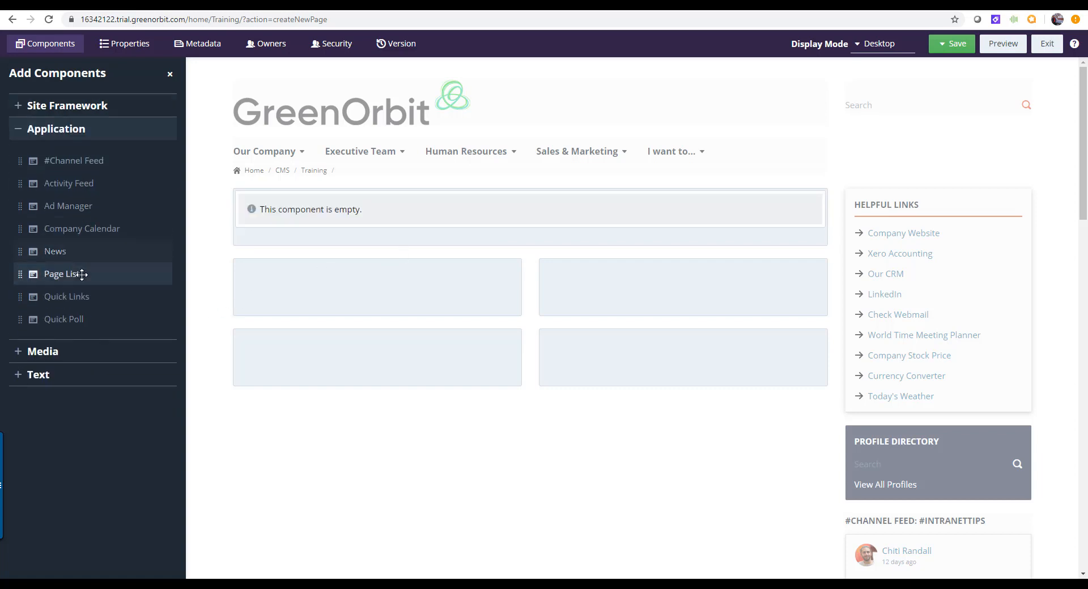
{"action": "left_click_drag", "start_coordinate": [81, 296], "coordinate": [648, 293]}
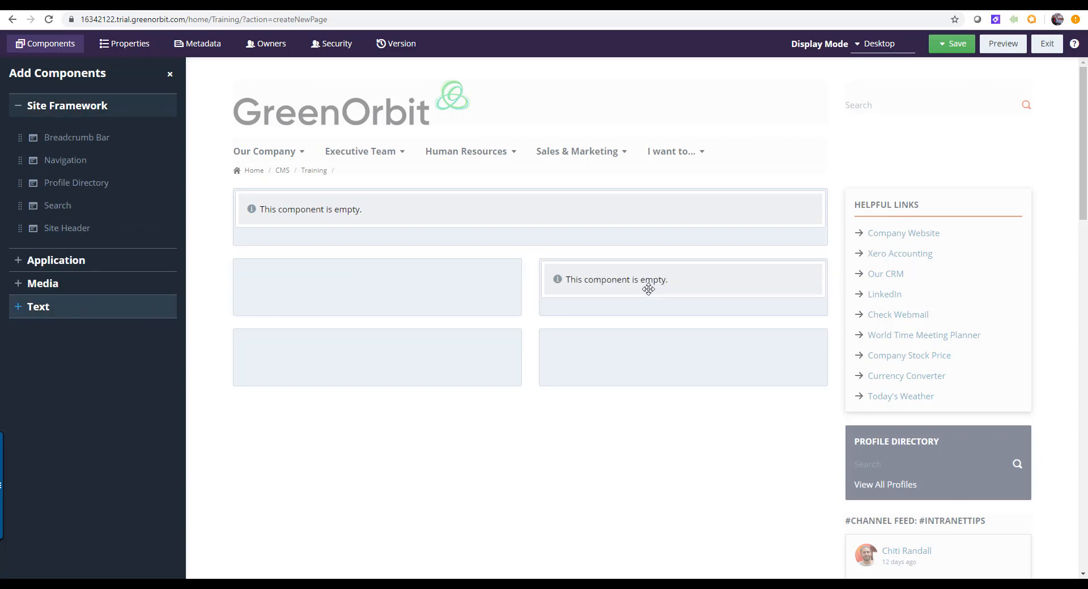
Add a Formatted Text component below News in the top area and an Image component to the left column below it.
{"action": "left_click", "coordinate": [73, 311]}
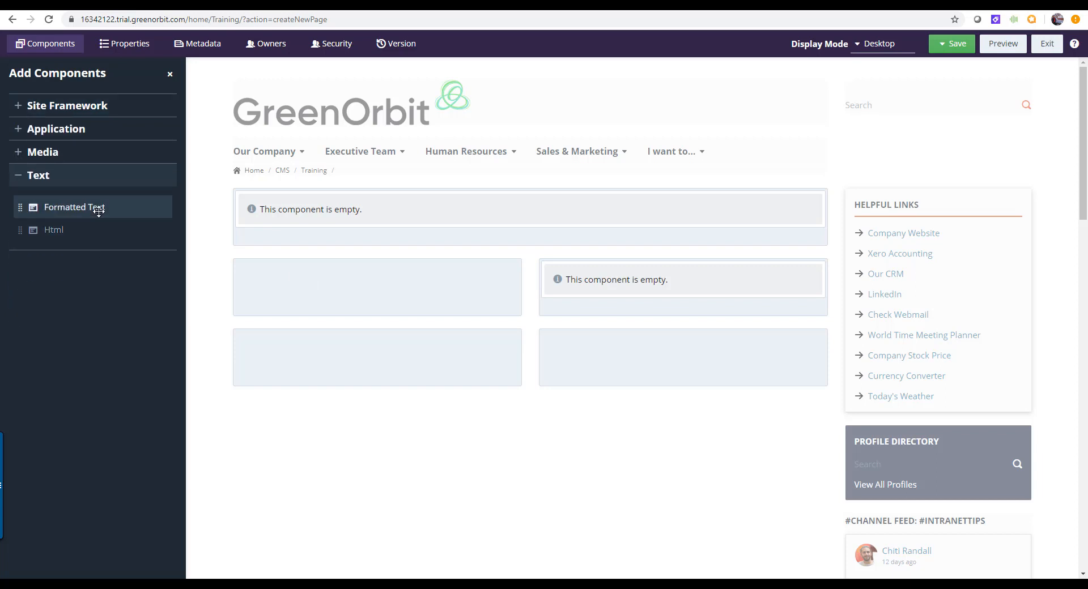
{"action": "left_click_drag", "start_coordinate": [99, 211], "coordinate": [454, 238]}
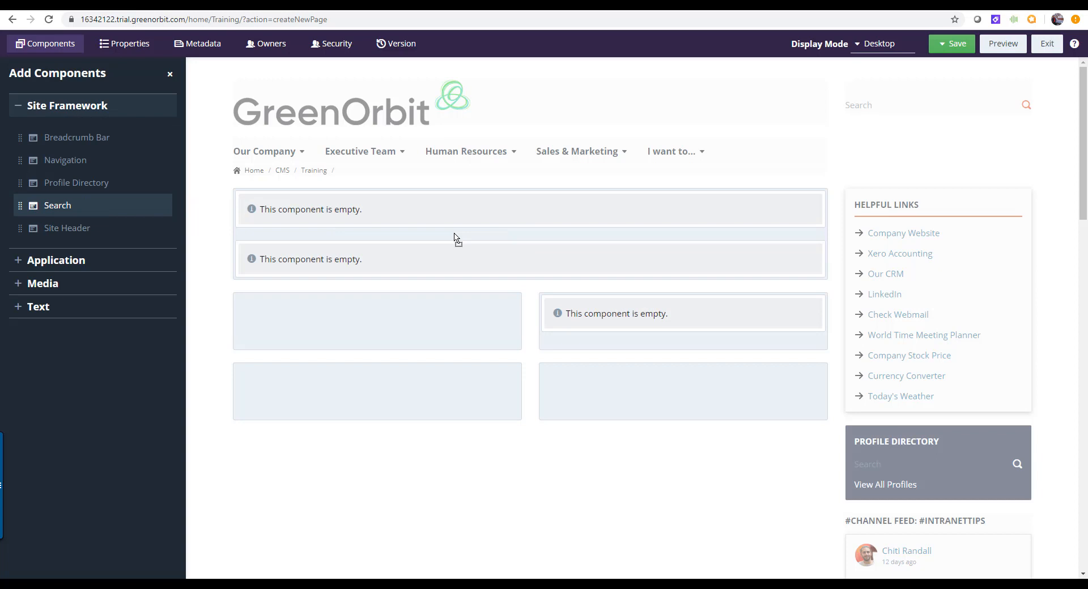
{"action": "left_click", "coordinate": [80, 291]}
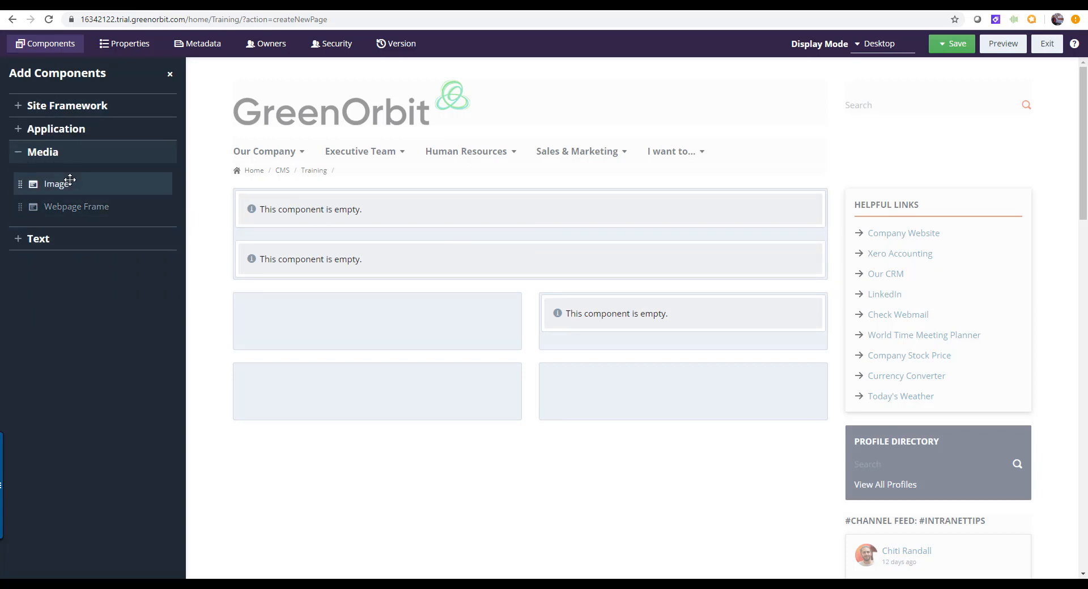
{"action": "left_click_drag", "start_coordinate": [71, 183], "coordinate": [340, 340]}
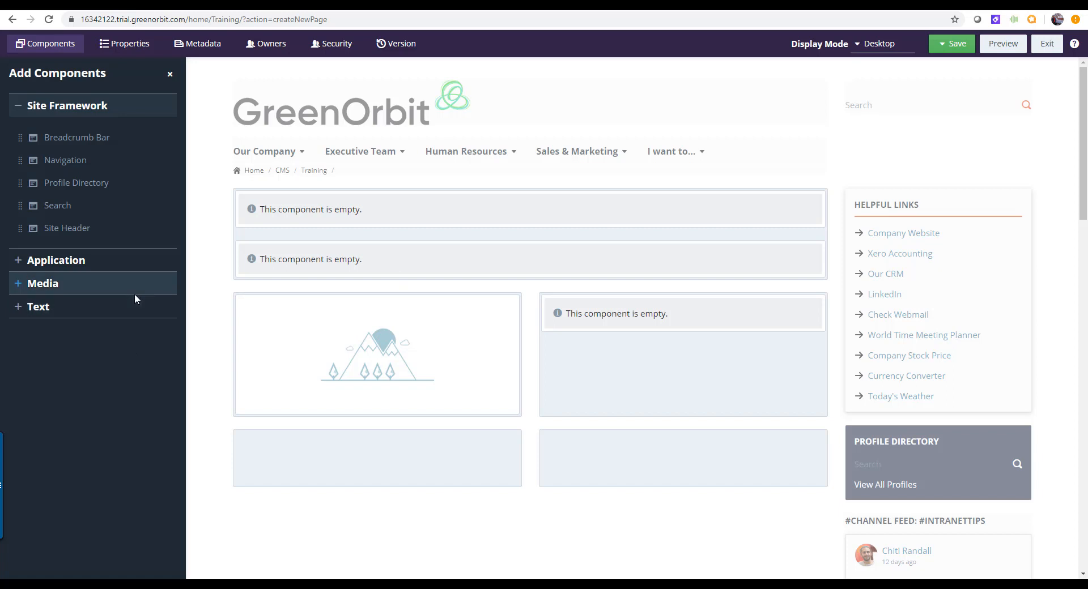
Configure the News component to show the Company News category under Home with 2 articles, and save its properties.
{"action": "left_click", "coordinate": [448, 222]}
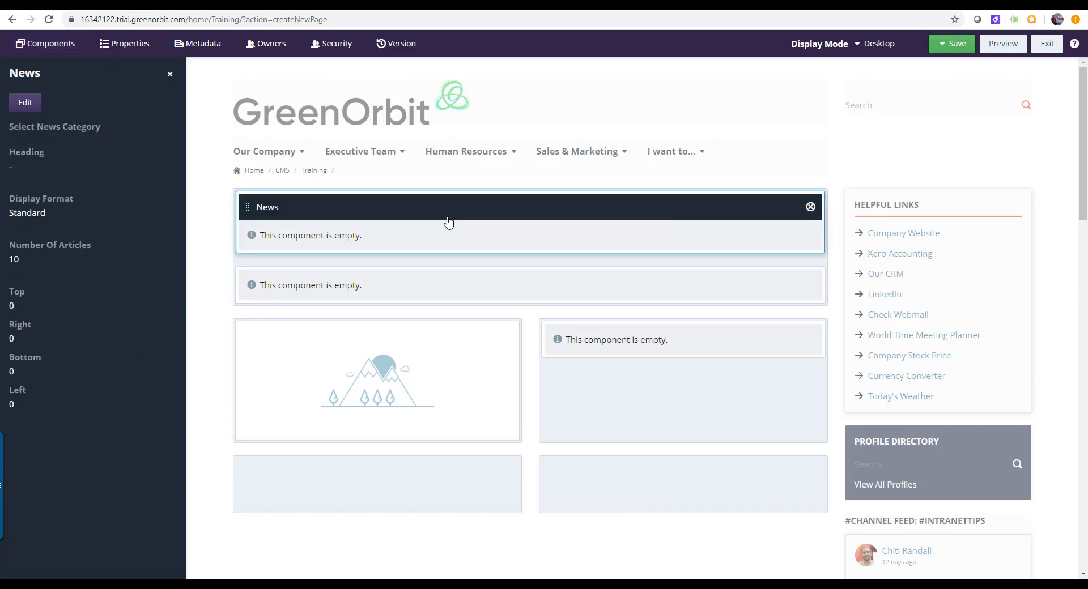
{"action": "left_click", "coordinate": [26, 104]}
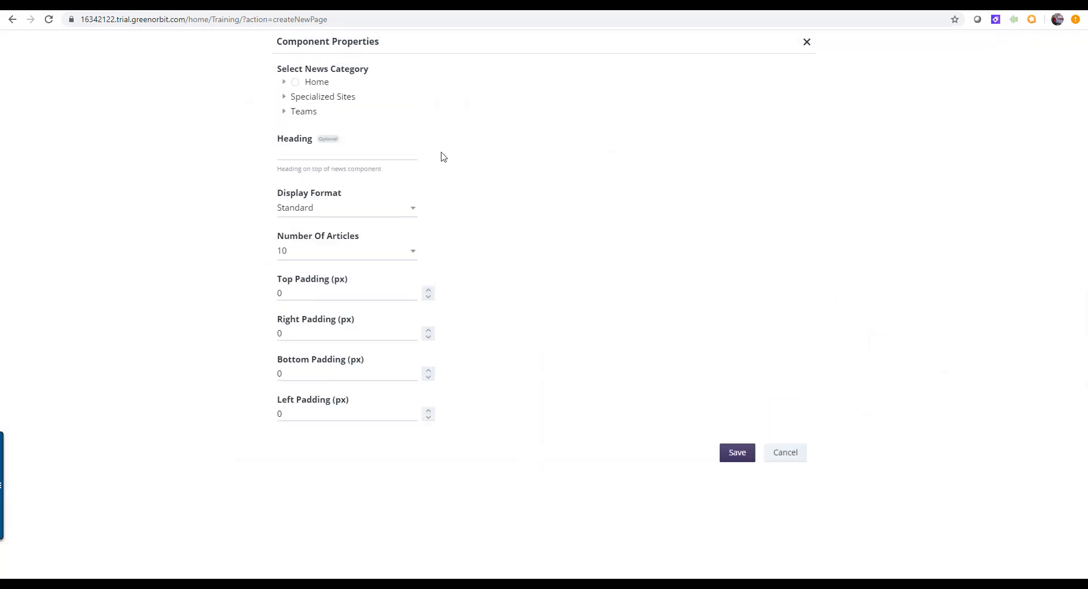
{"action": "left_click", "coordinate": [285, 83]}
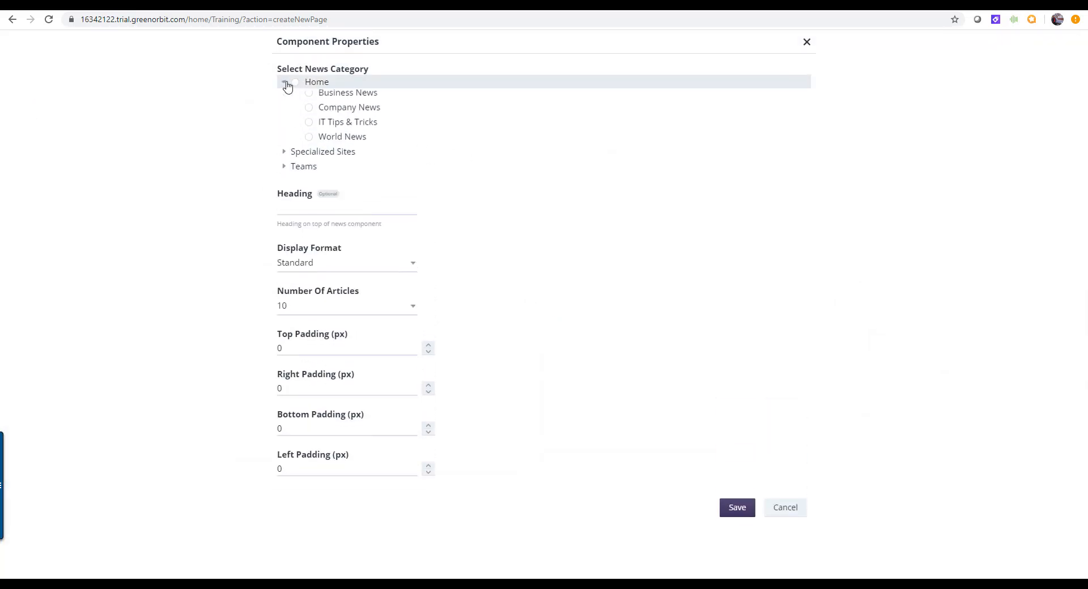
{"action": "left_click", "coordinate": [309, 112]}
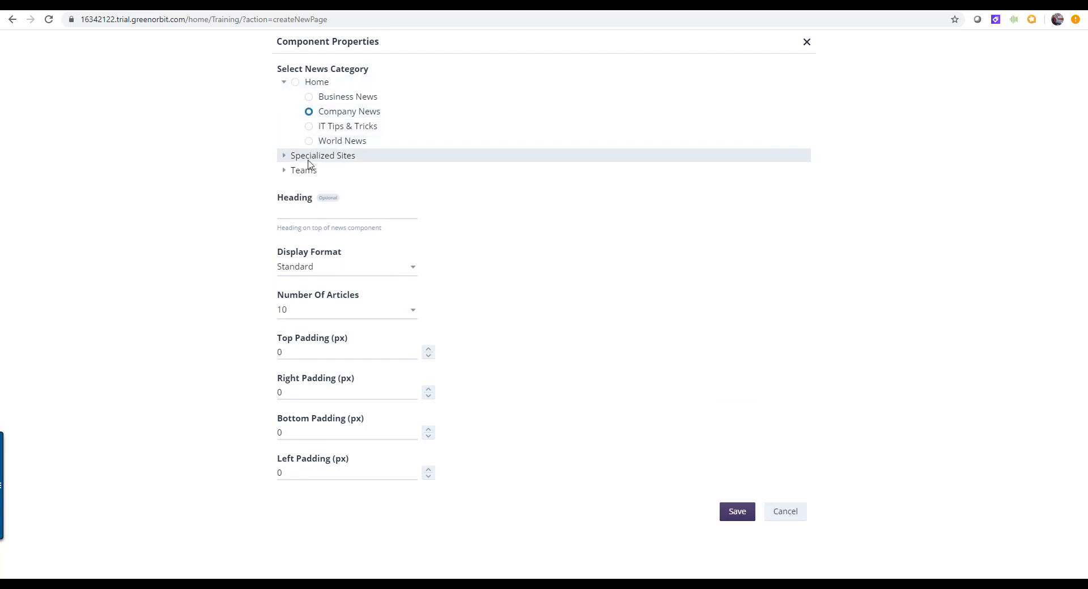
{"action": "left_click", "coordinate": [310, 214]}
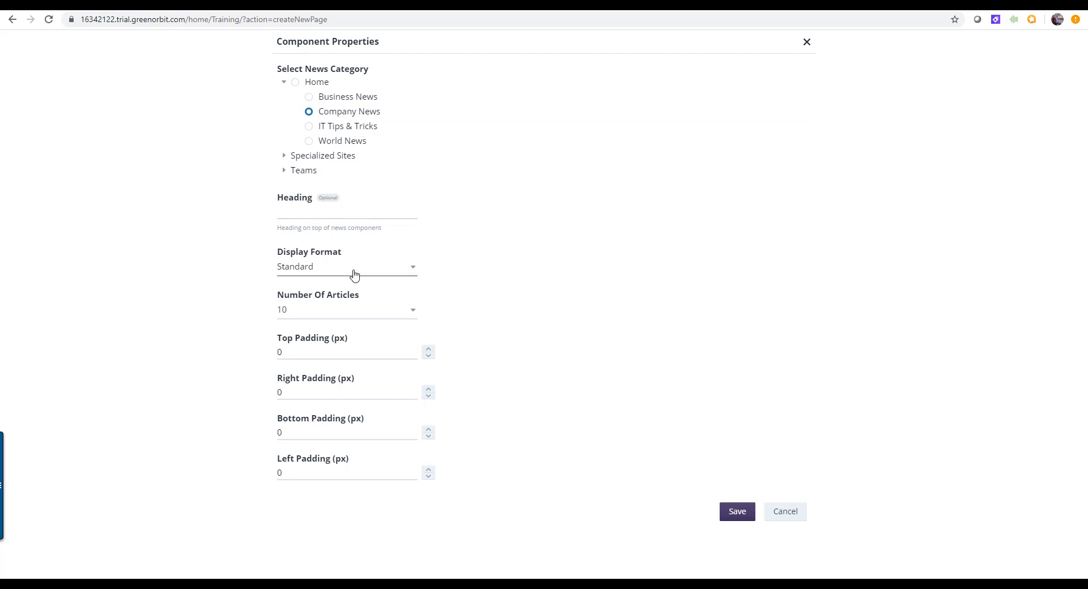
{"action": "left_click", "coordinate": [342, 312]}
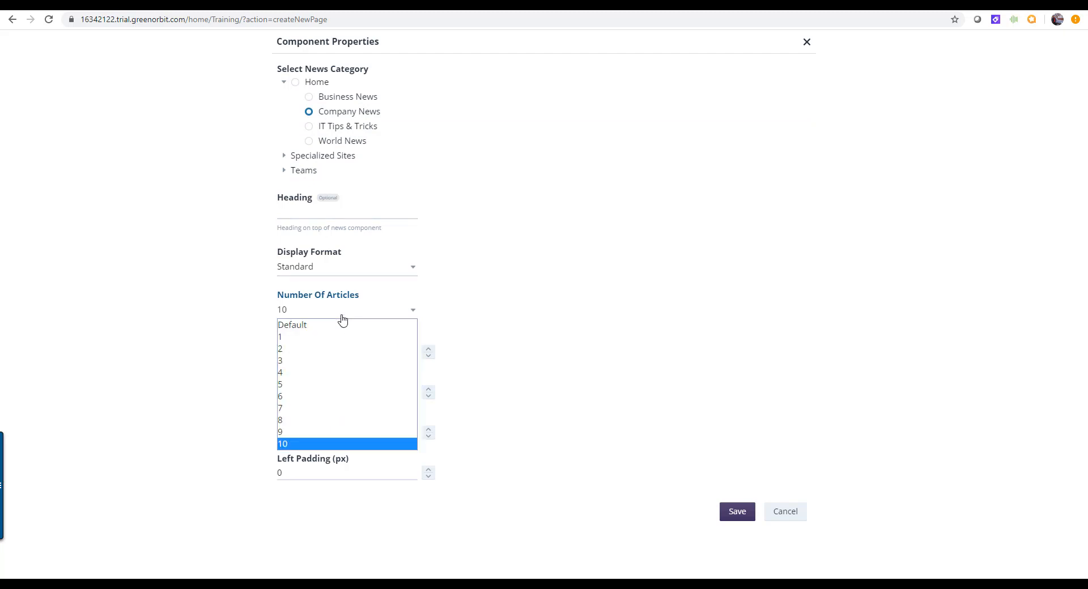
{"action": "left_click", "coordinate": [332, 350]}
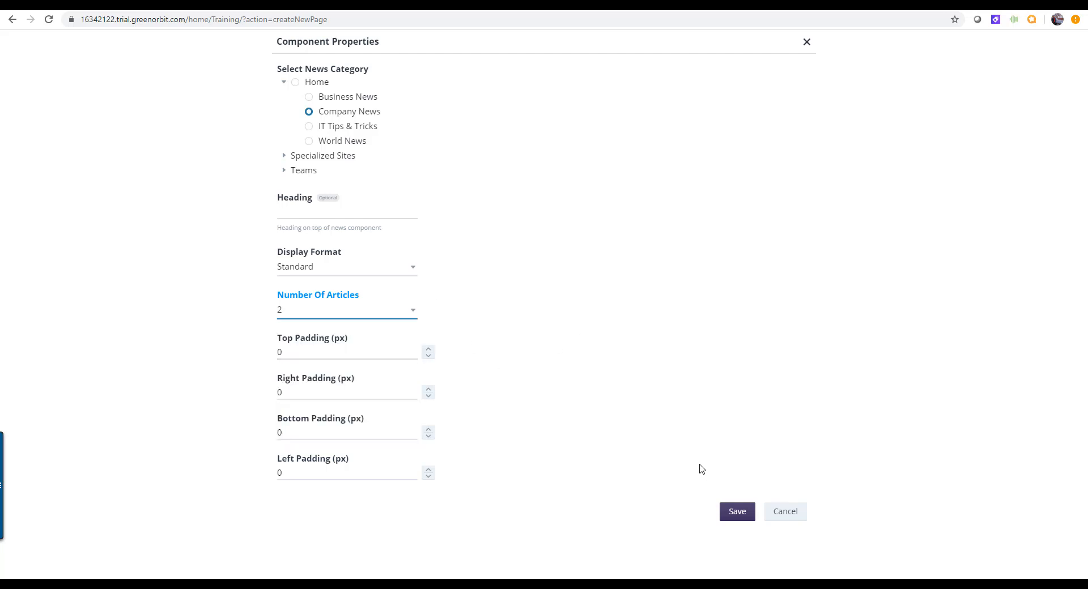
{"action": "left_click", "coordinate": [732, 518]}
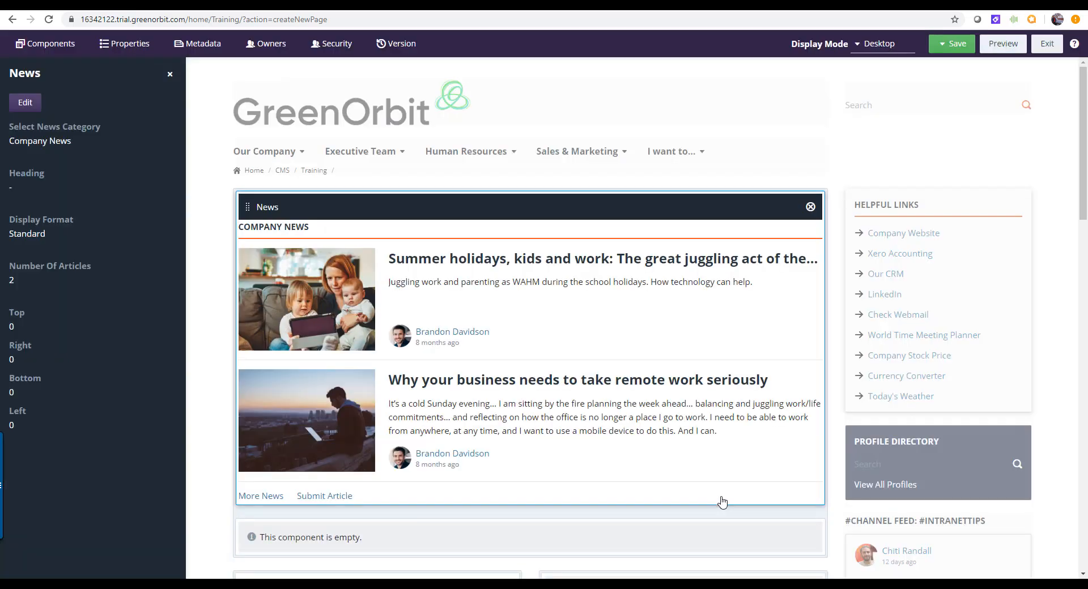
Paste the copied Word content into the Formatted Text component below News, cleaning up its formatting.
{"action": "scroll", "coordinate": [431, 315], "scroll_direction": "down", "scroll_amount": 1}
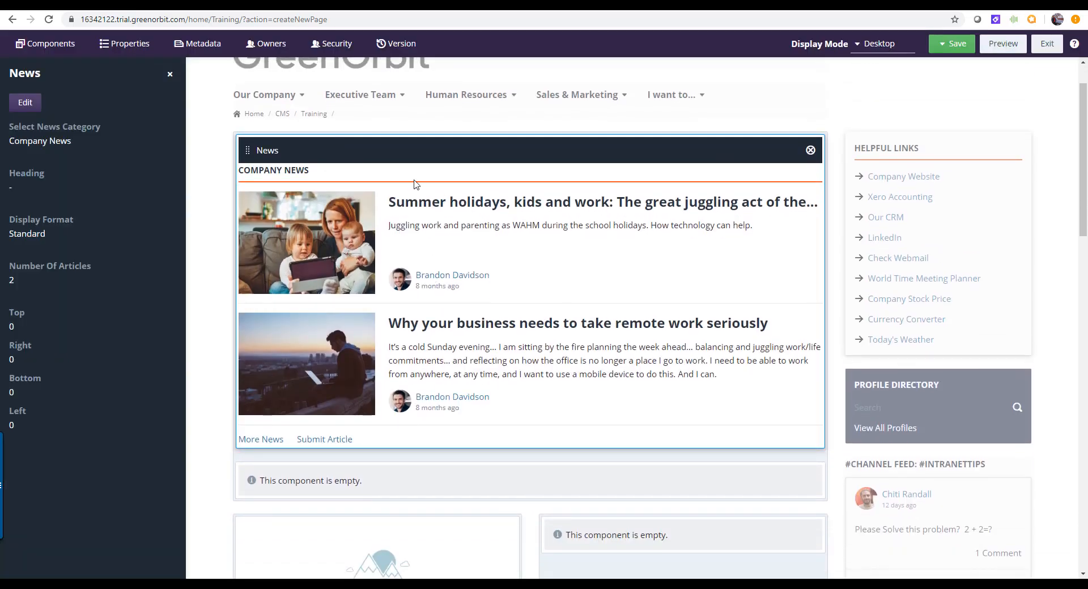
{"action": "scroll", "coordinate": [391, 385], "scroll_direction": "down", "scroll_amount": 2}
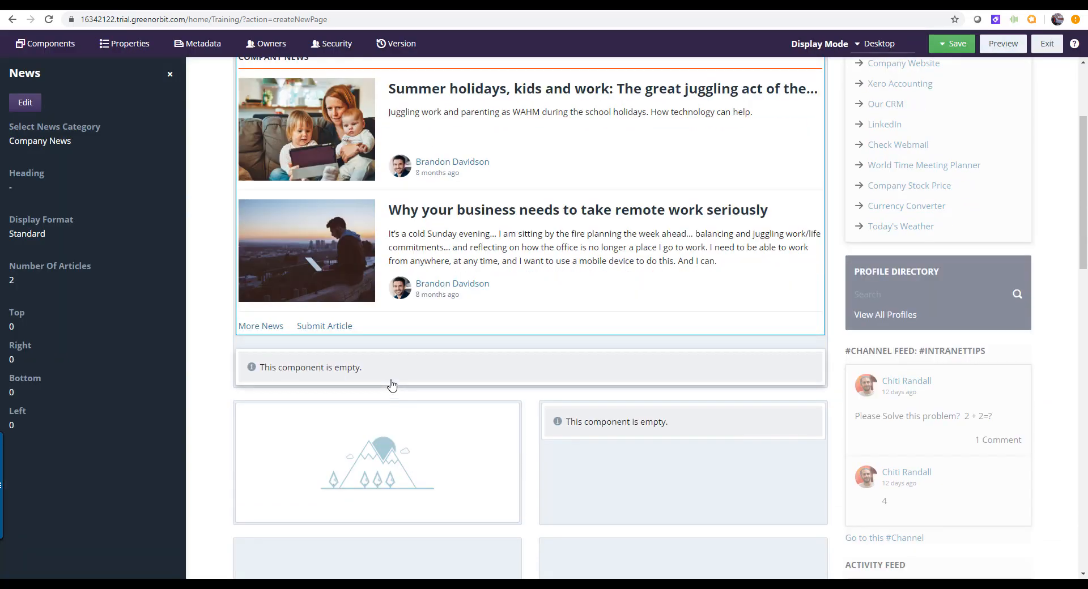
{"action": "left_click", "coordinate": [422, 373]}
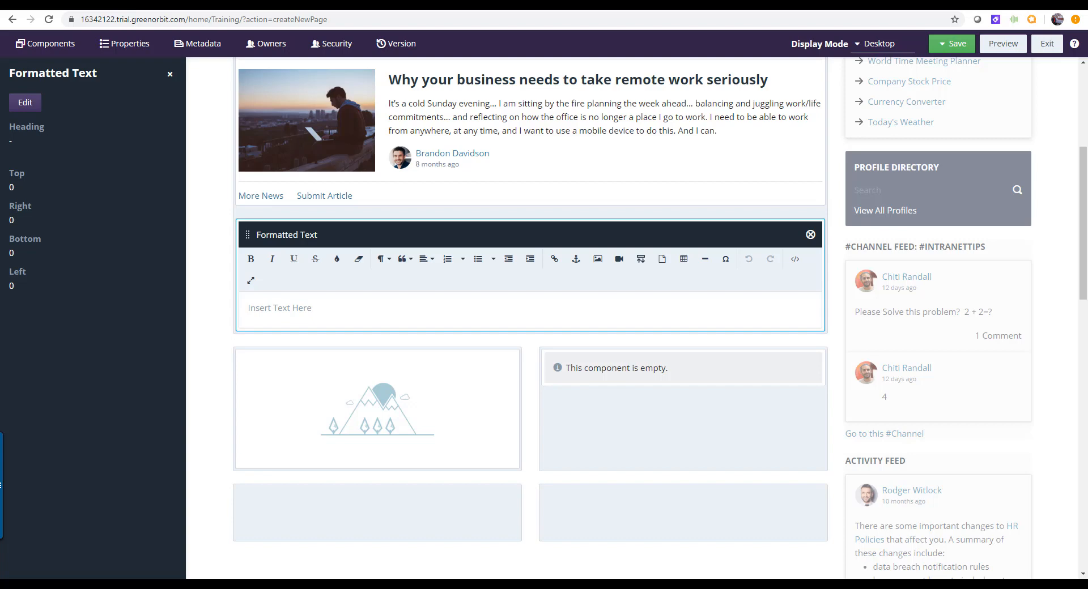
{"action": "left_click", "coordinate": [406, 301]}
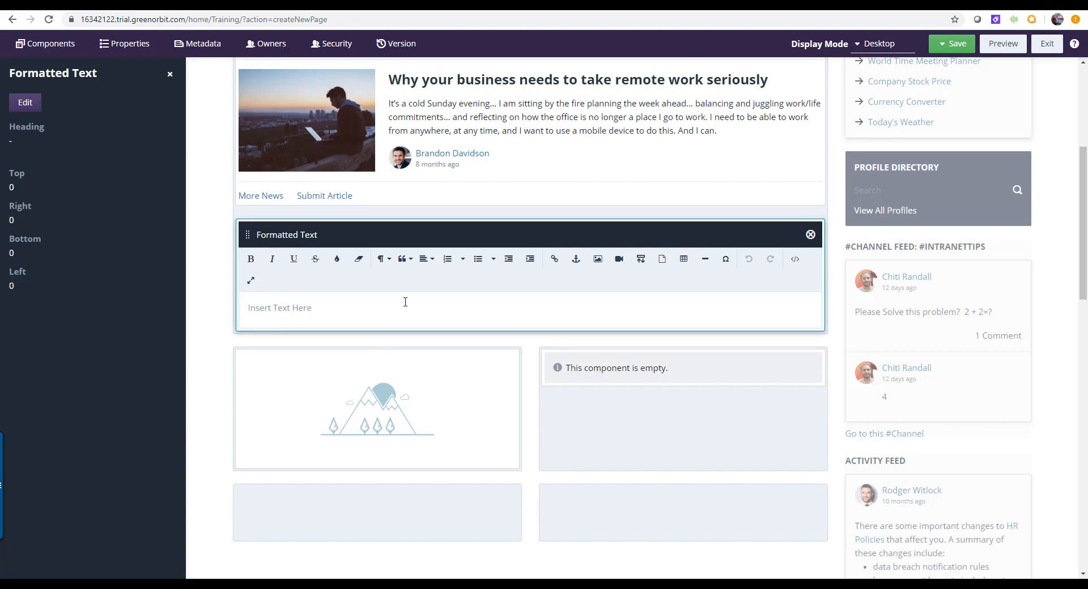
{"action": "right_click", "coordinate": [405, 302]}
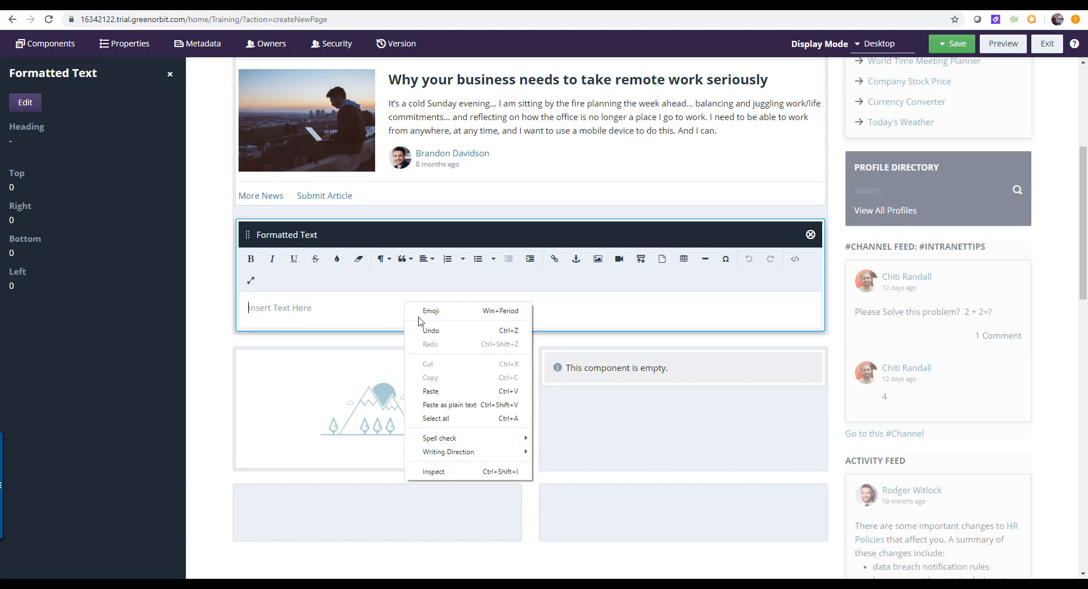
{"action": "left_click", "coordinate": [452, 392]}
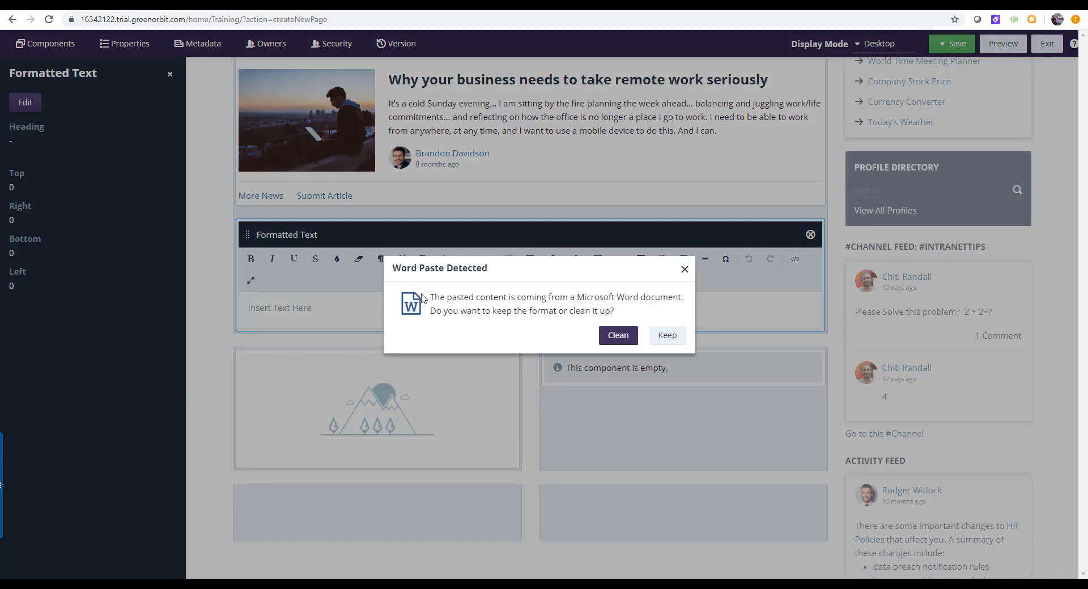
{"action": "left_click", "coordinate": [617, 335]}
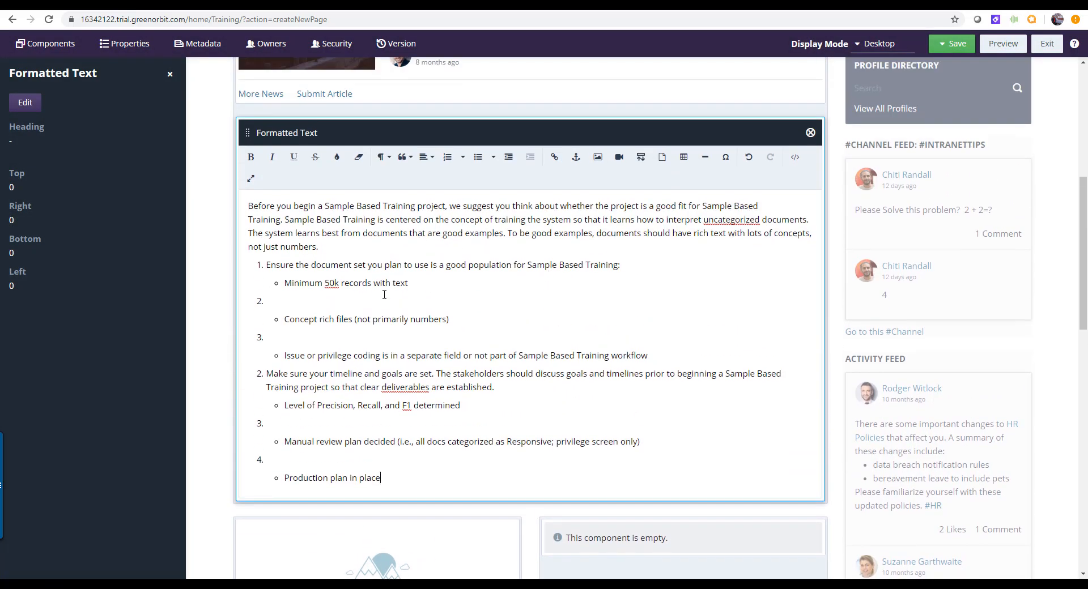
{"action": "scroll", "coordinate": [567, 301], "scroll_direction": "down", "scroll_amount": 1}
{"action": "scroll", "coordinate": [566, 301], "scroll_direction": "down", "scroll_amount": 3}
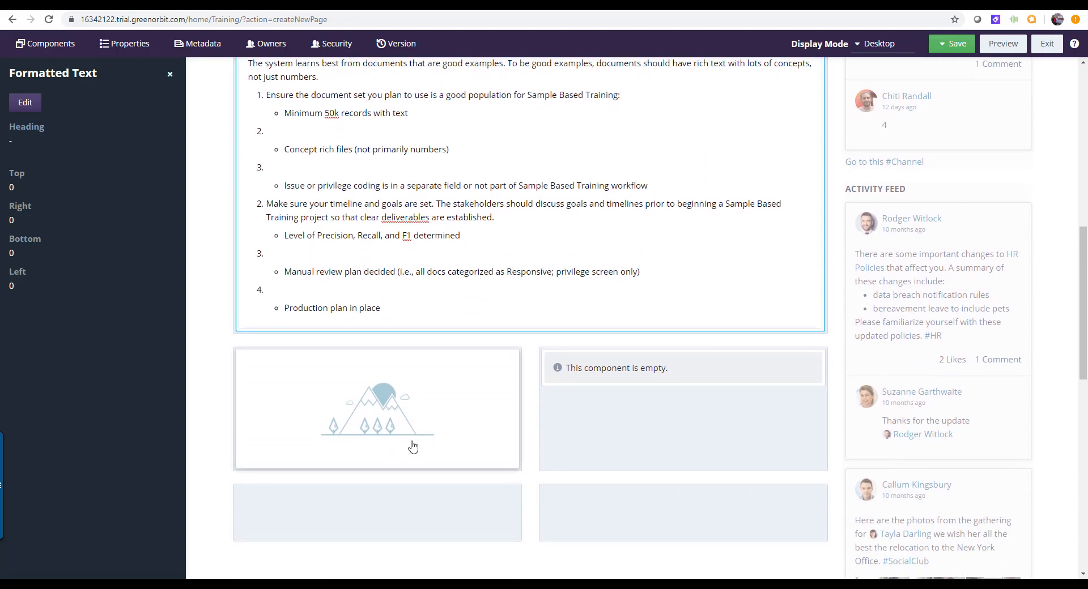
{"action": "left_click", "coordinate": [451, 406]}
{"action": "left_click", "coordinate": [378, 351]}
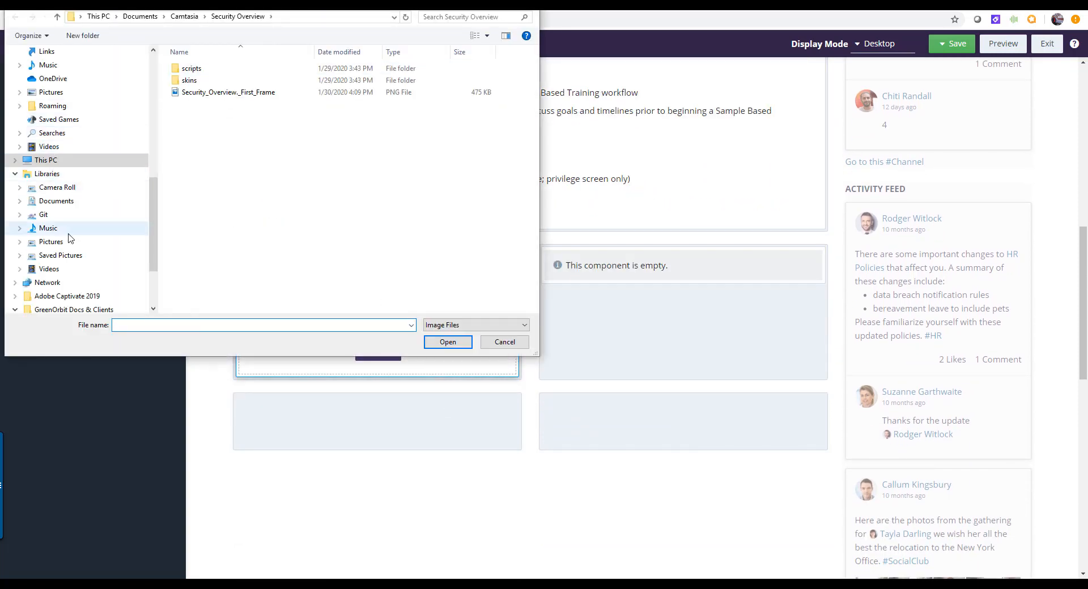
{"action": "scroll", "coordinate": [79, 241], "scroll_direction": "down", "scroll_amount": 2}
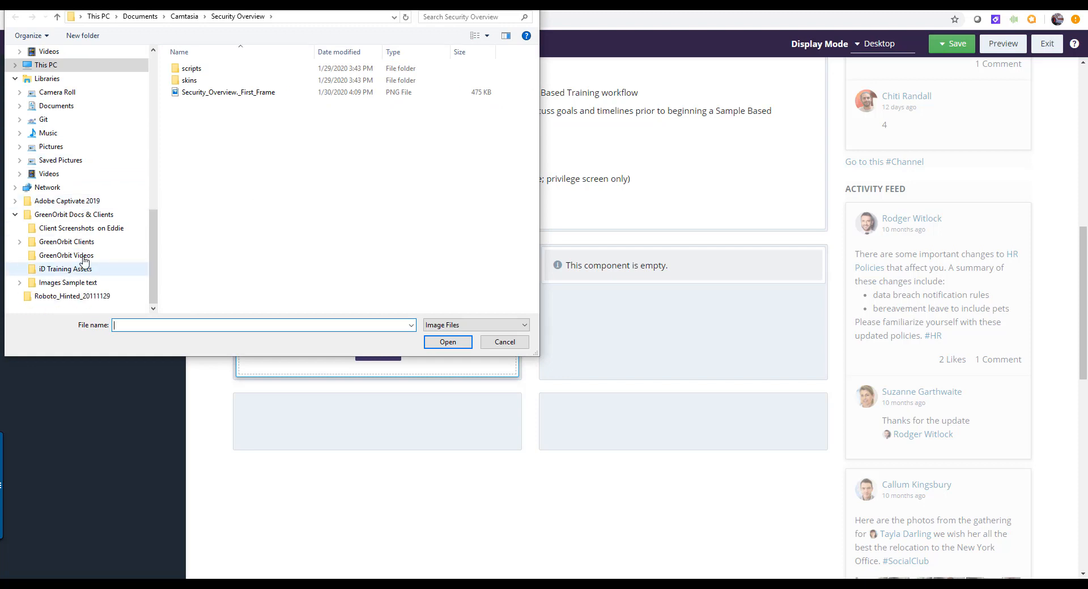
{"action": "left_click", "coordinate": [84, 283]}
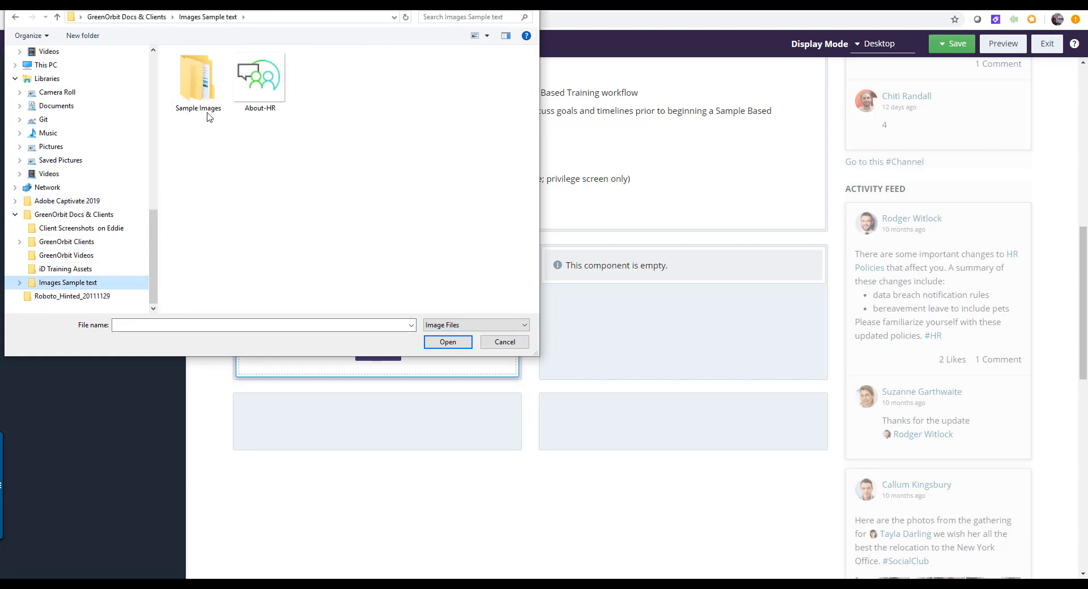
{"action": "double_click", "coordinate": [207, 89]}
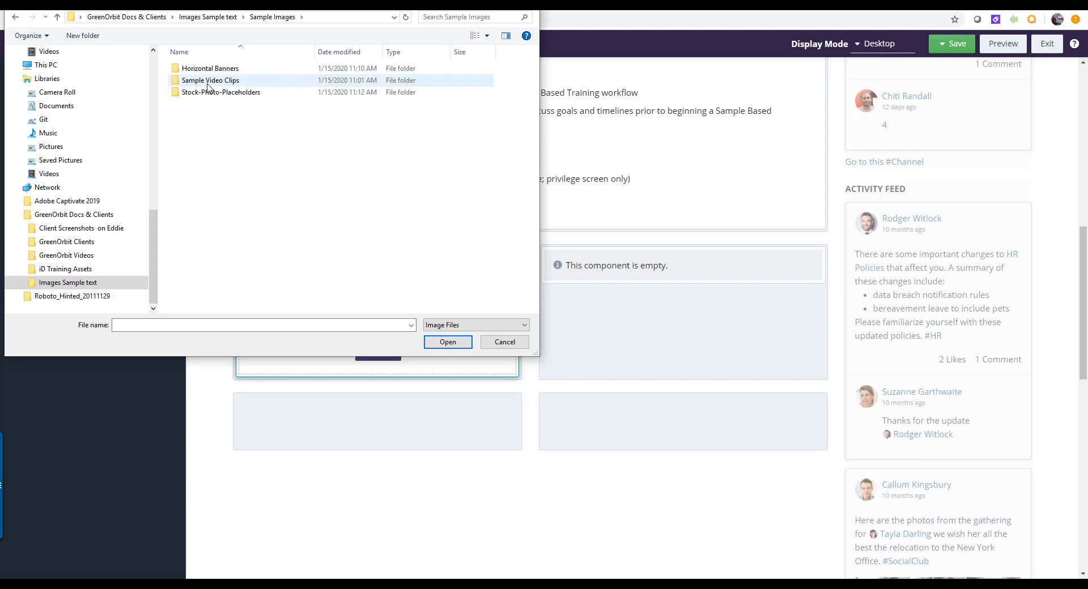
{"action": "left_click", "coordinate": [215, 94]}
{"action": "double_click", "coordinate": [215, 94]}
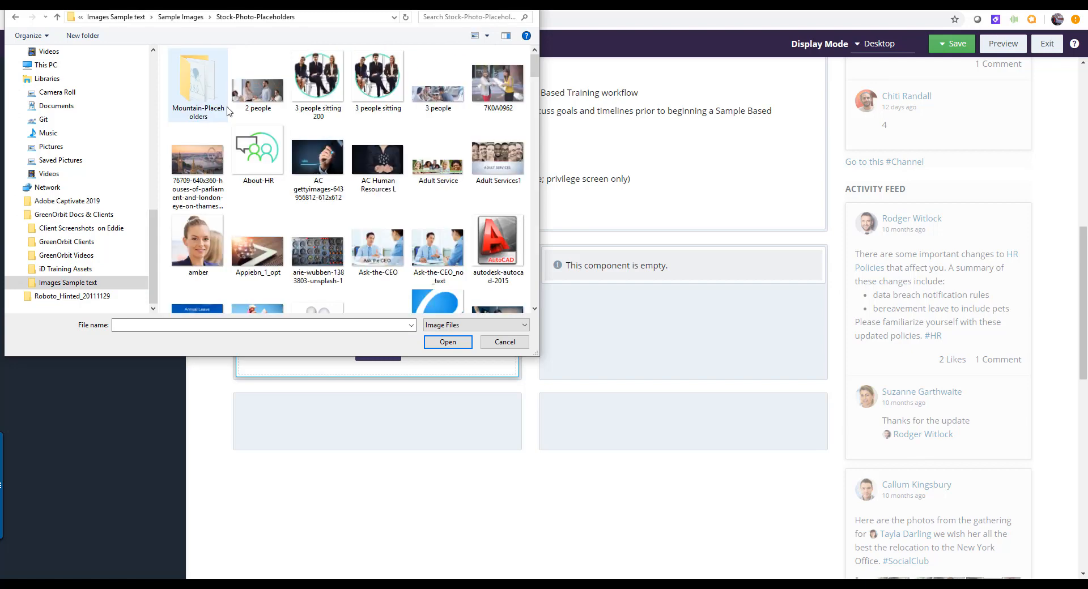
{"action": "double_click", "coordinate": [308, 164]}
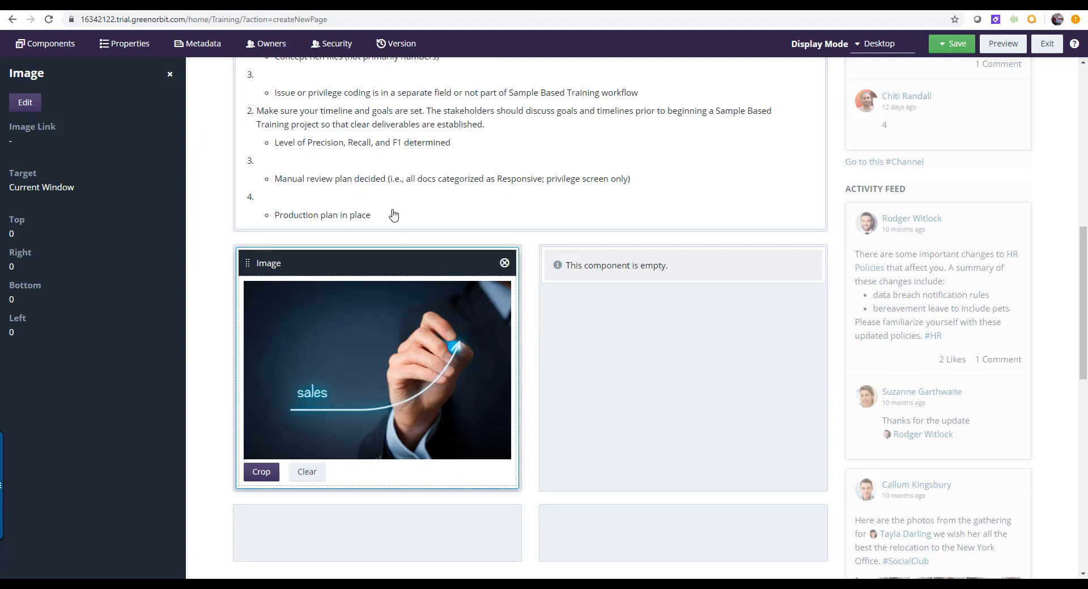
Set the Quick Links component to the My Links group under Teams > Human Resources and save its properties.
{"action": "left_click", "coordinate": [709, 261]}
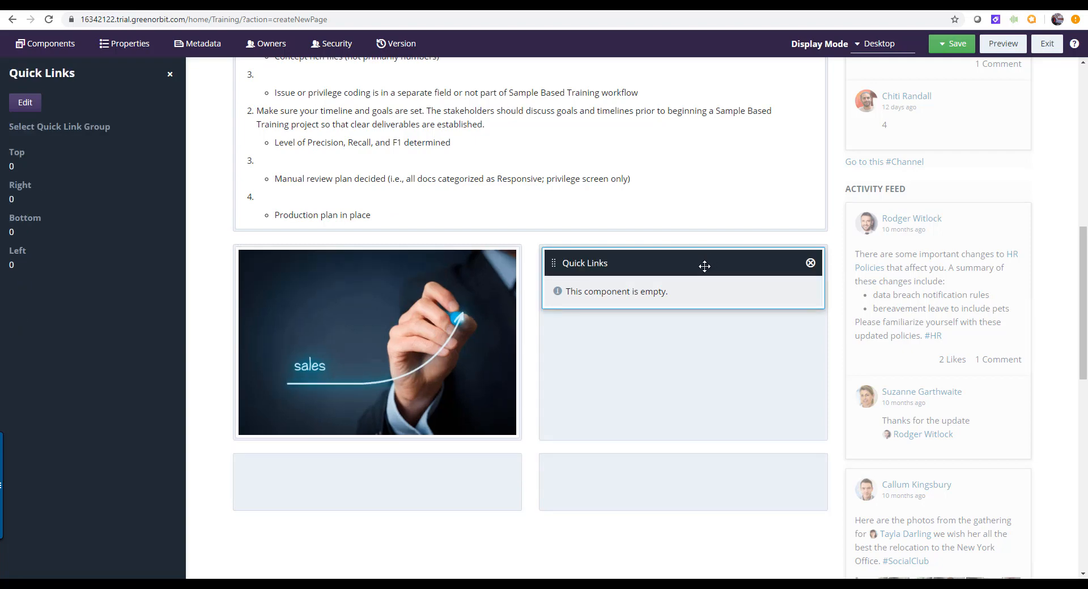
{"action": "left_click", "coordinate": [23, 104]}
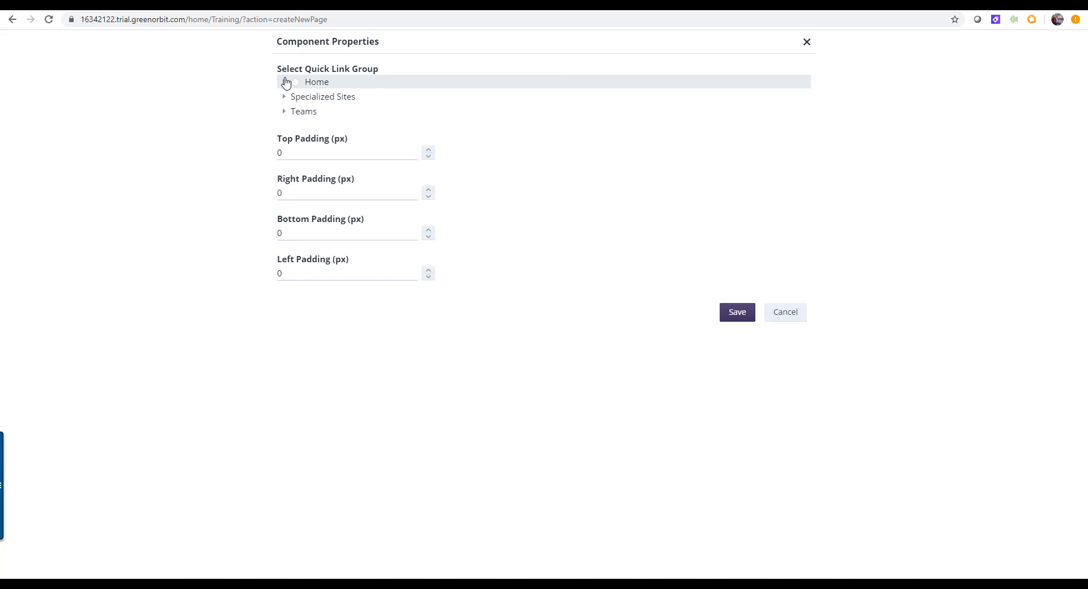
{"action": "left_click", "coordinate": [285, 83]}
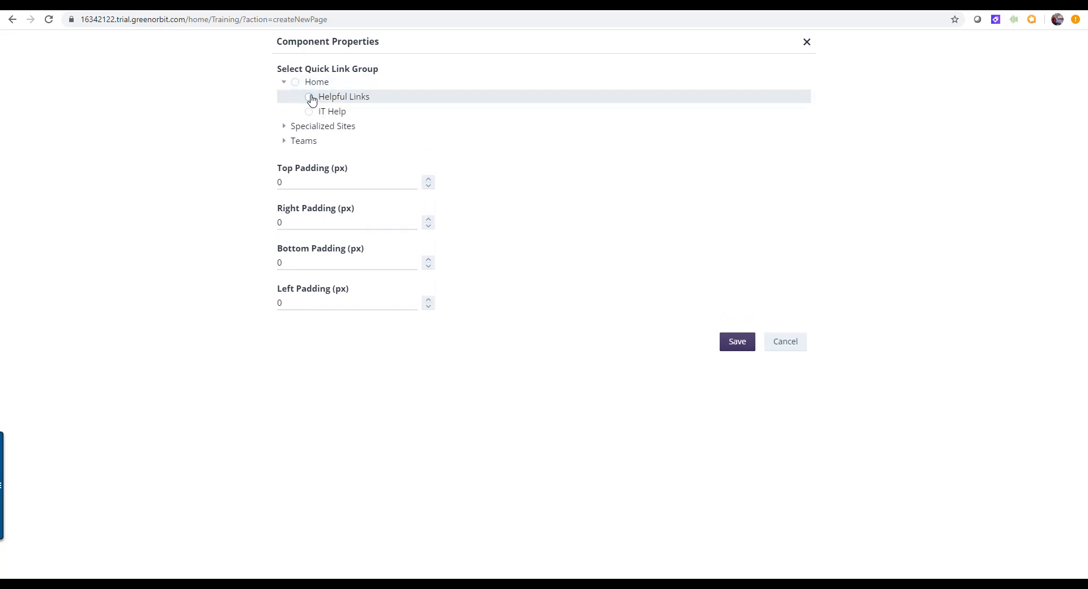
{"action": "left_click", "coordinate": [285, 126]}
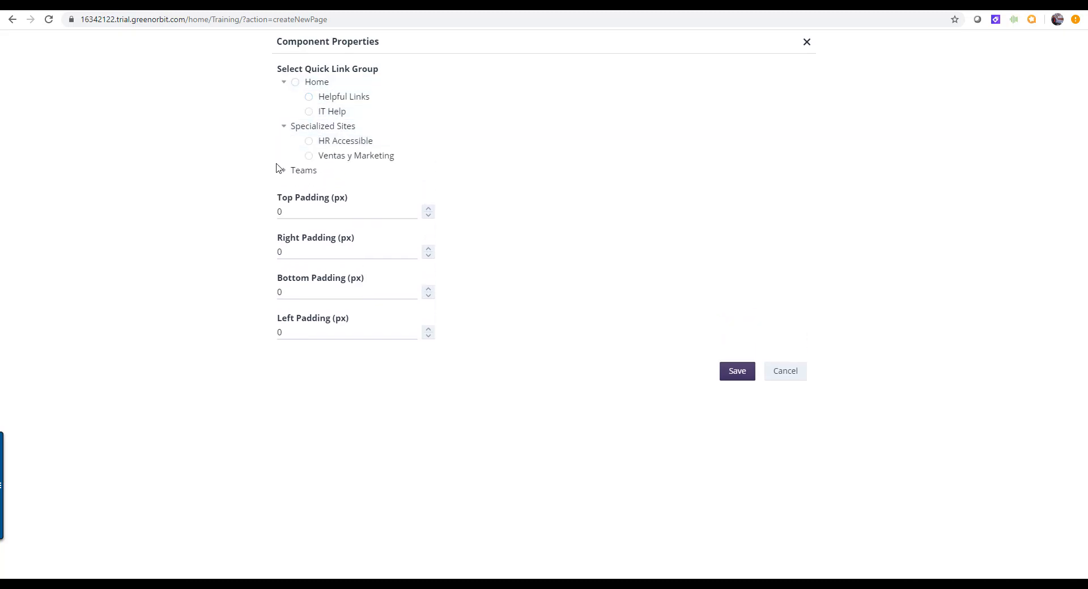
{"action": "left_click", "coordinate": [282, 171]}
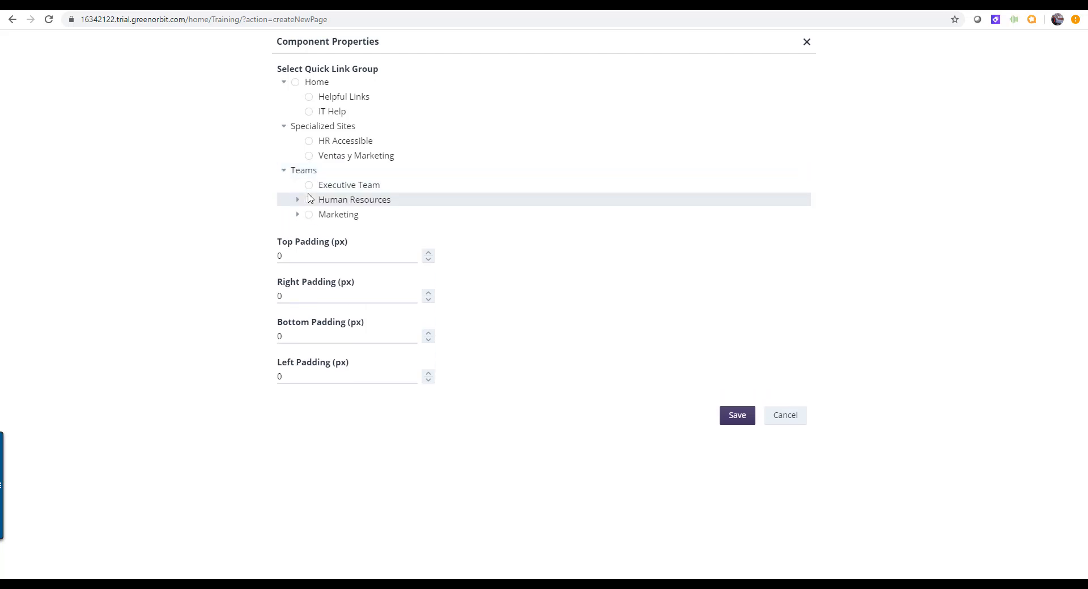
{"action": "left_click", "coordinate": [298, 200]}
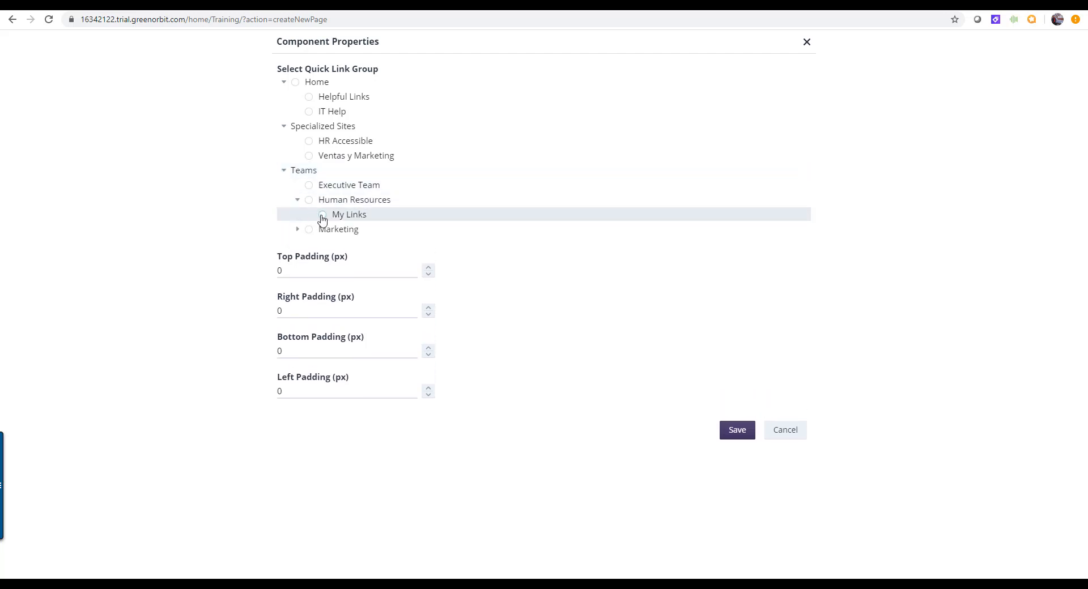
{"action": "left_click", "coordinate": [323, 216]}
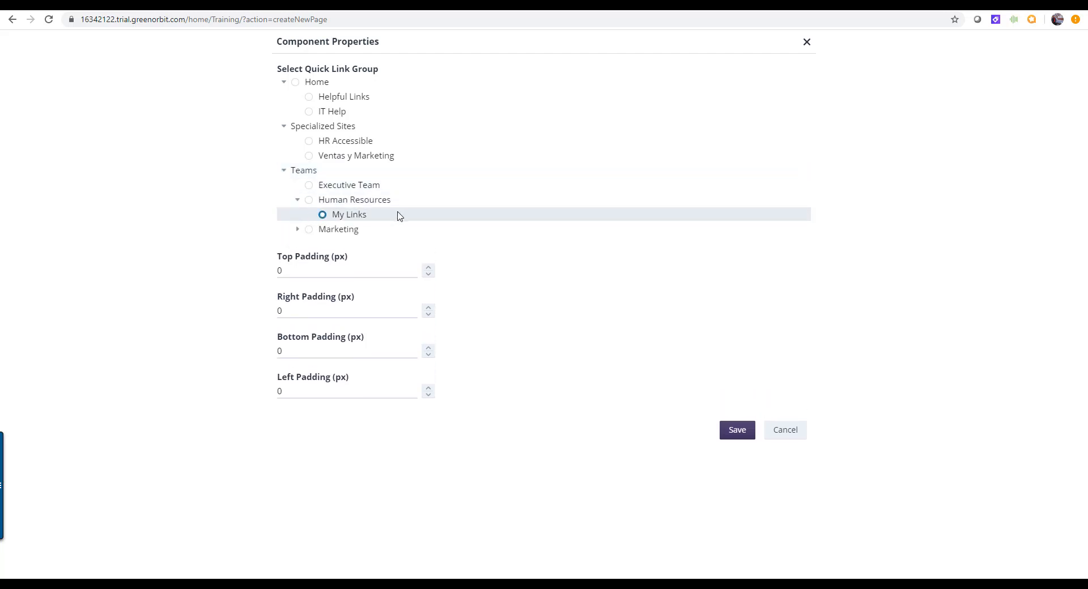
{"action": "left_click", "coordinate": [736, 432]}
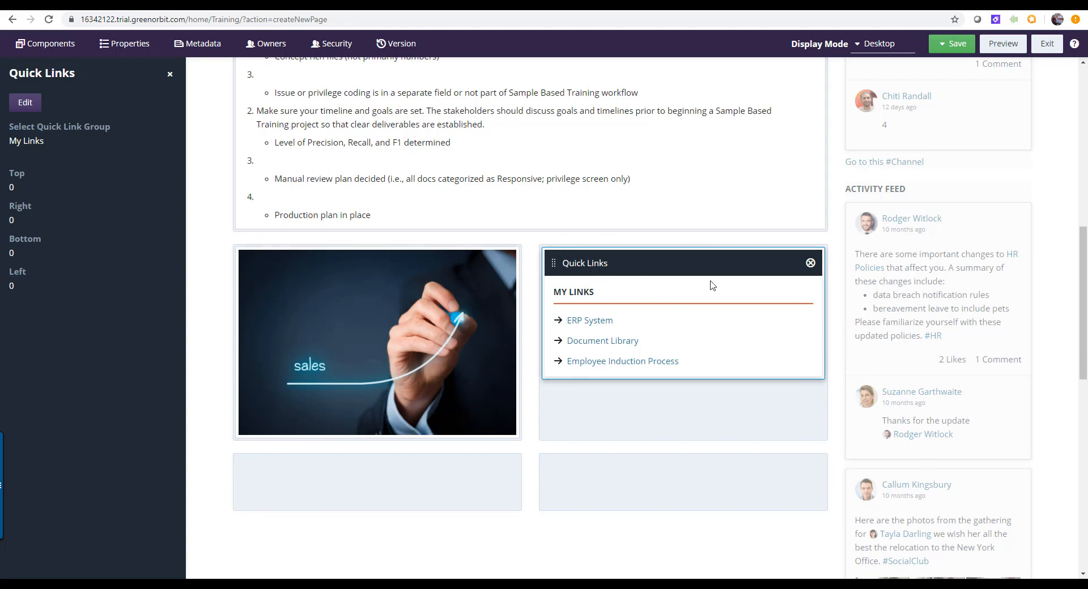
Review the filled page layout and preview the page, checking the news, text, image and quick links.
{"action": "scroll", "coordinate": [712, 284], "scroll_direction": "up", "scroll_amount": 7}
{"action": "scroll", "coordinate": [572, 282], "scroll_direction": "up", "scroll_amount": 2}
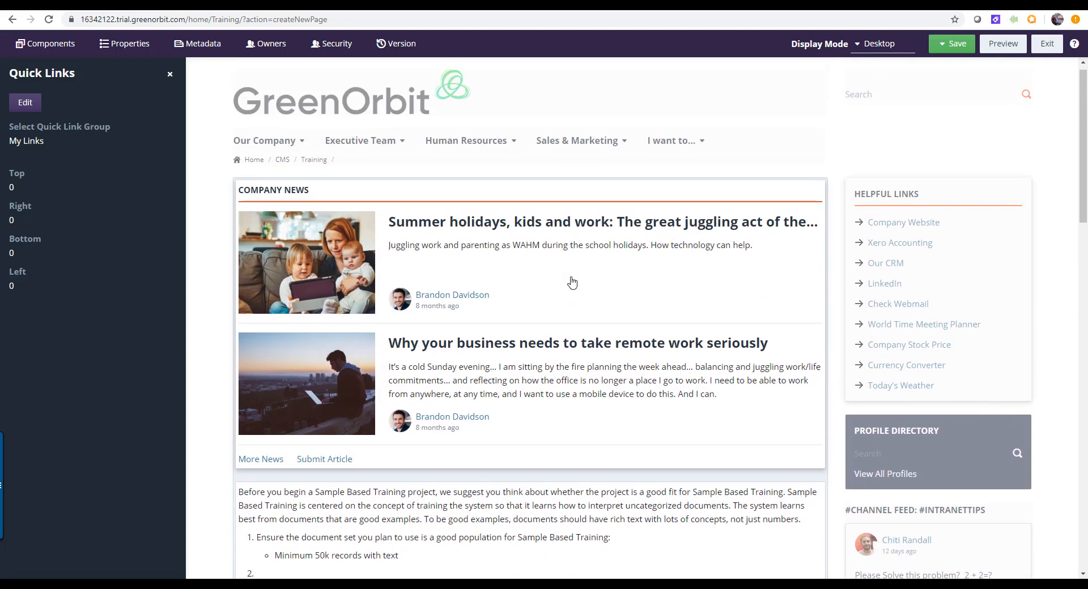
{"action": "scroll", "coordinate": [571, 281], "scroll_direction": "down", "scroll_amount": 8}
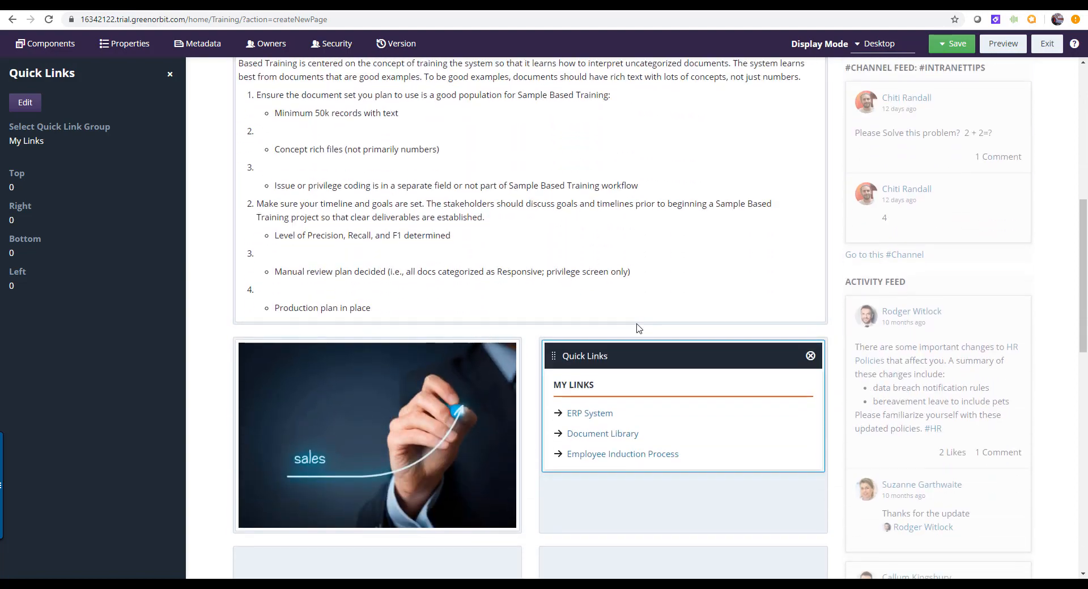
{"action": "scroll", "coordinate": [640, 323], "scroll_direction": "up", "scroll_amount": 8}
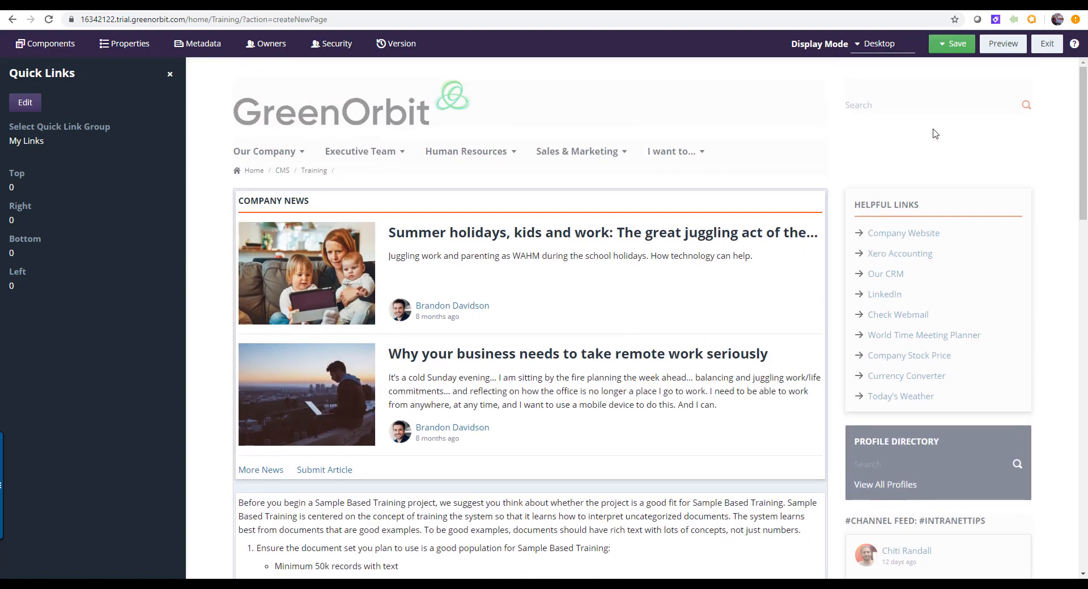
{"action": "left_click", "coordinate": [1005, 45]}
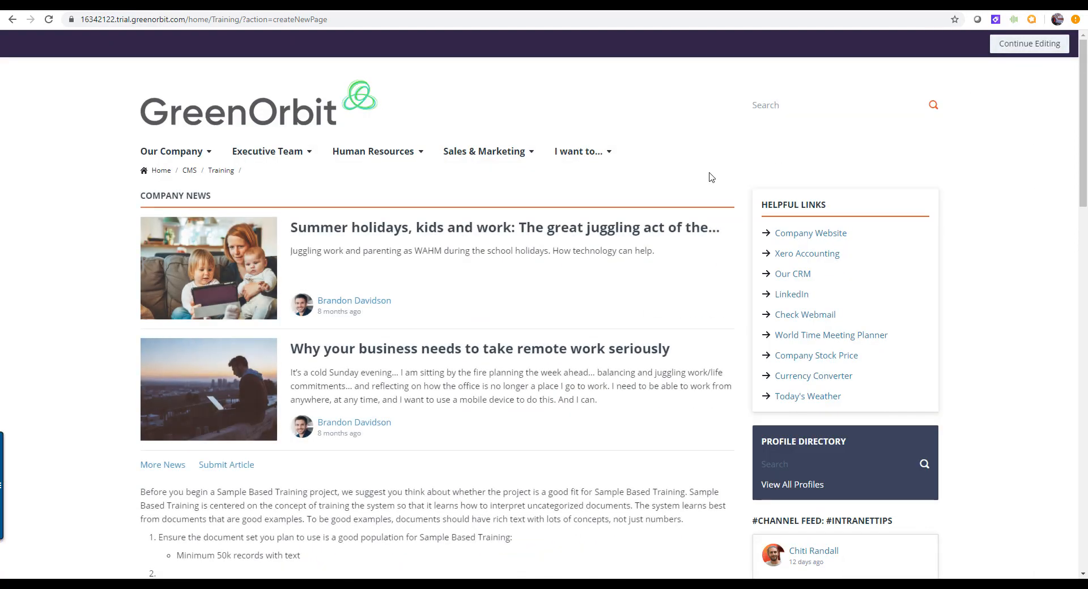
{"action": "scroll", "coordinate": [521, 226], "scroll_direction": "down", "scroll_amount": 13}
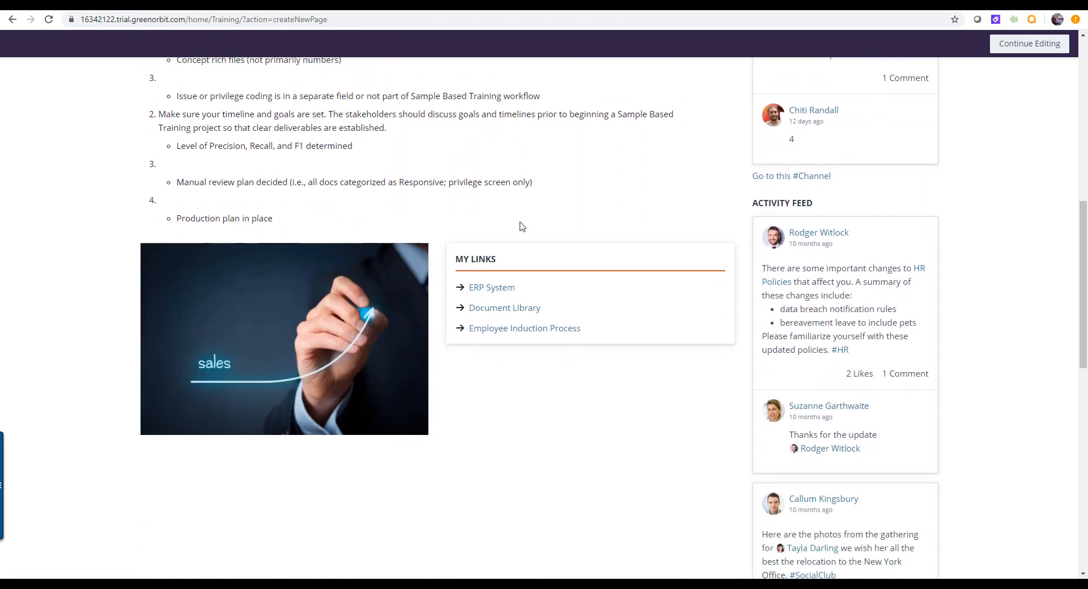
Leave the preview, return to editing the New Hire page and check its component layout.
{"action": "scroll", "coordinate": [522, 247], "scroll_direction": "up", "scroll_amount": 13}
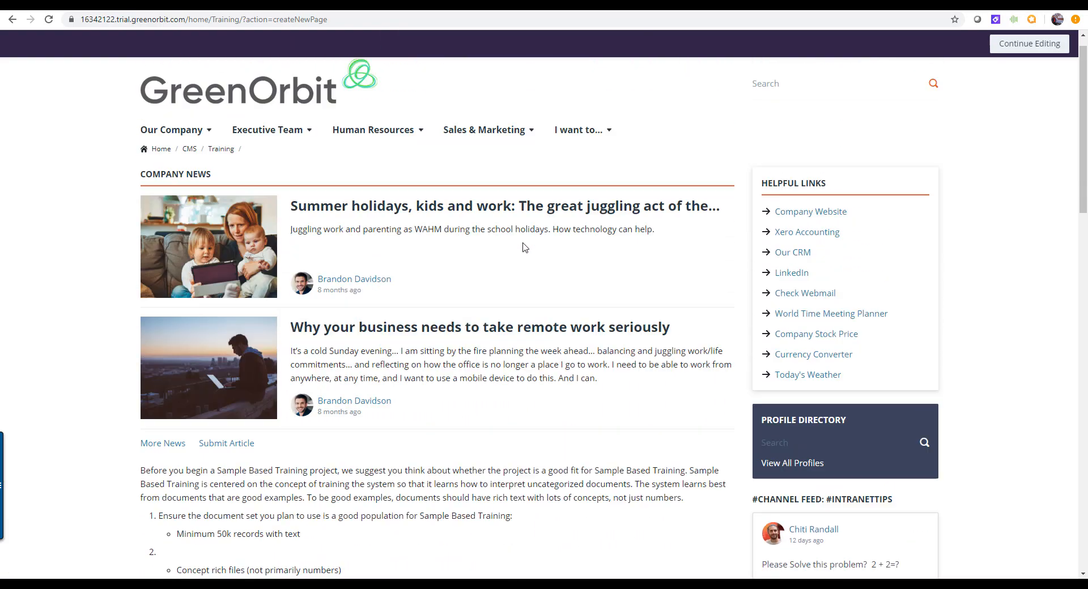
{"action": "left_click", "coordinate": [1014, 51]}
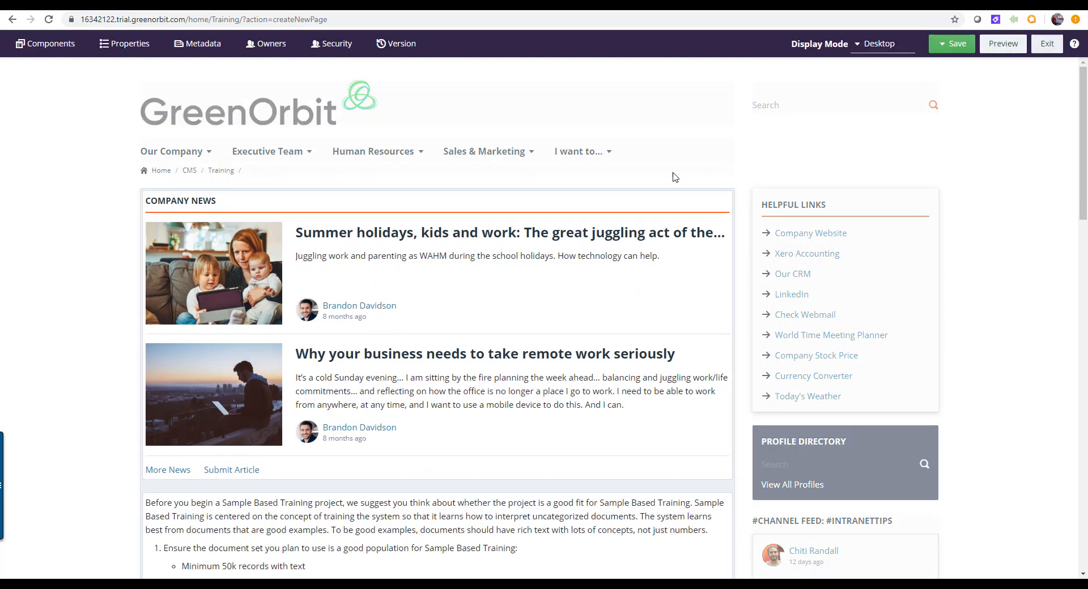
{"action": "scroll", "coordinate": [587, 221], "scroll_direction": "down", "scroll_amount": 6}
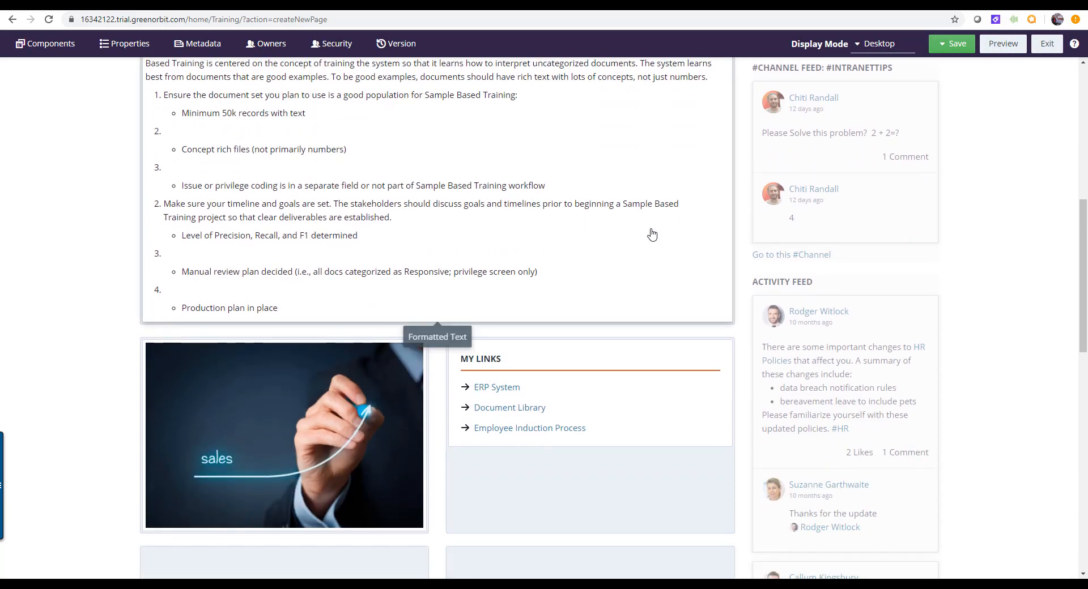
{"action": "scroll", "coordinate": [652, 234], "scroll_direction": "up", "scroll_amount": 6}
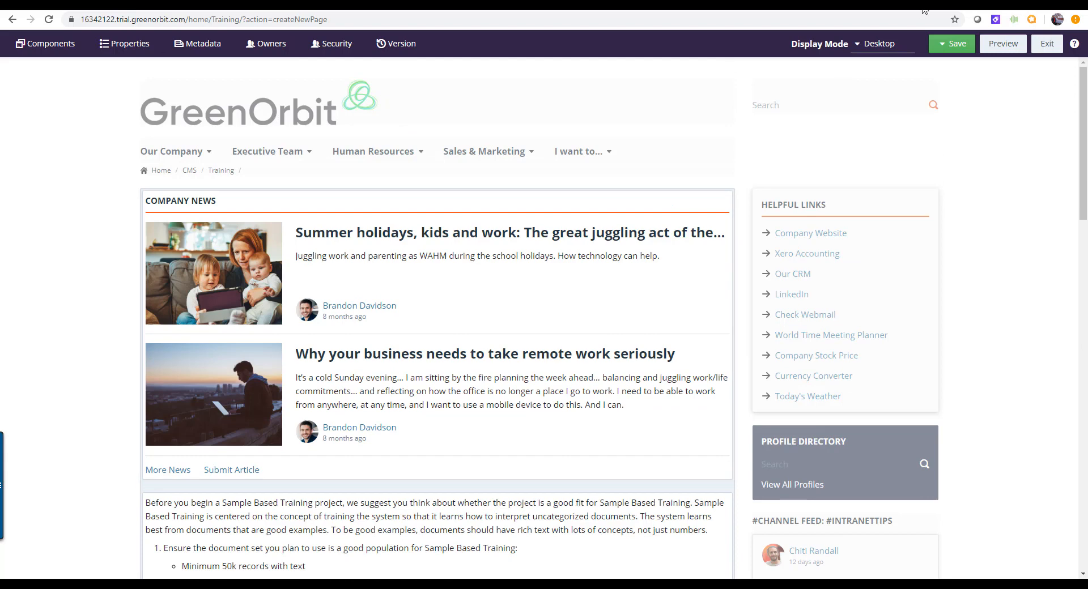
Publish the New Hire page to live and exit, with the description "created a page and added components".
{"action": "left_click", "coordinate": [939, 45]}
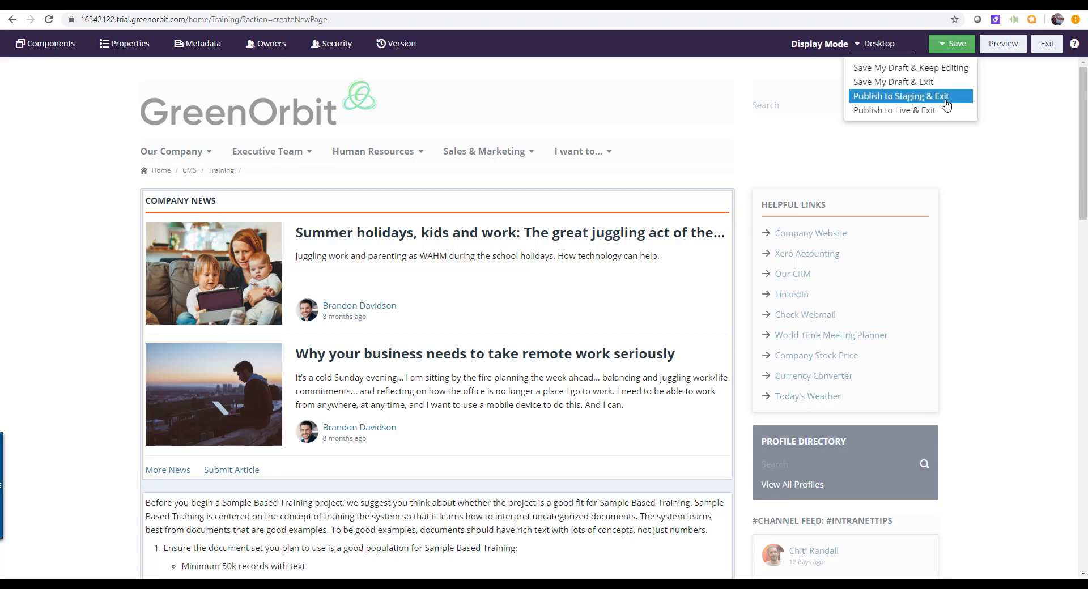
{"action": "left_click", "coordinate": [914, 111]}
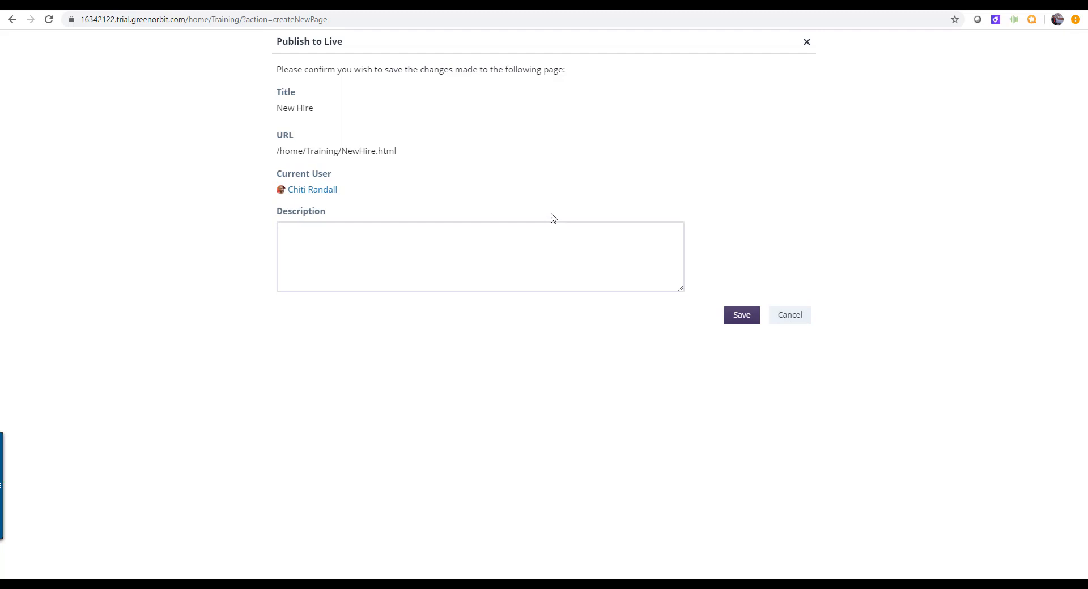
{"action": "left_click", "coordinate": [506, 242]}
{"action": "type", "text": "created "}
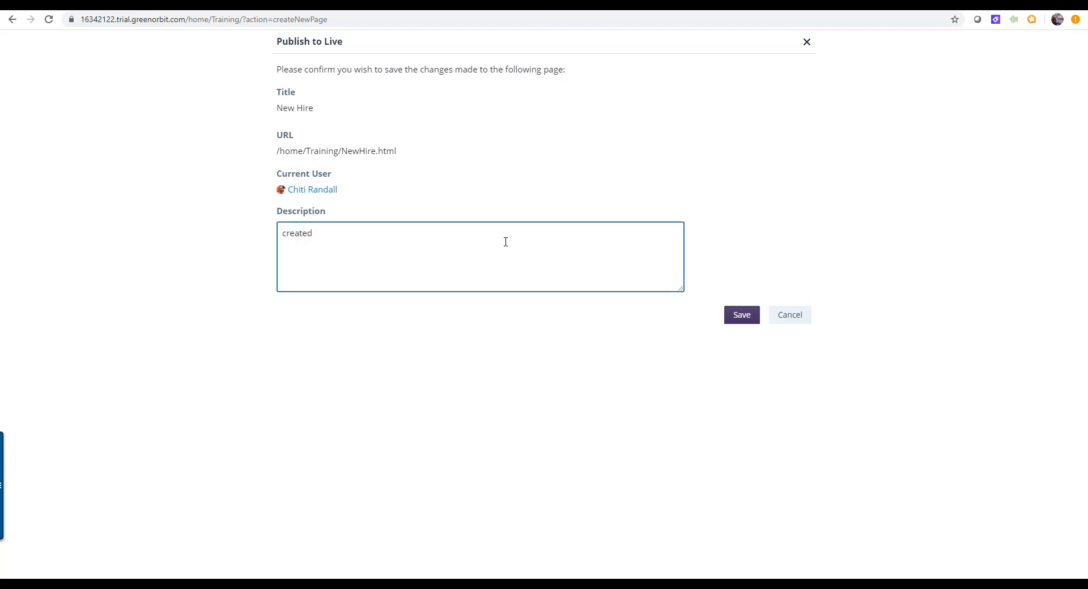
{"action": "type", "text": "a page "}
{"action": "type", "text": "and add"}
{"action": "type", "text": "i"}
{"action": "type", "text": "edf"}
{"action": "key", "text": "BackSpace"}
{"action": "key", "text": "BackSpace"}
{"action": "key", "text": "BackSpace"}
{"action": "type", "text": "ed components"}
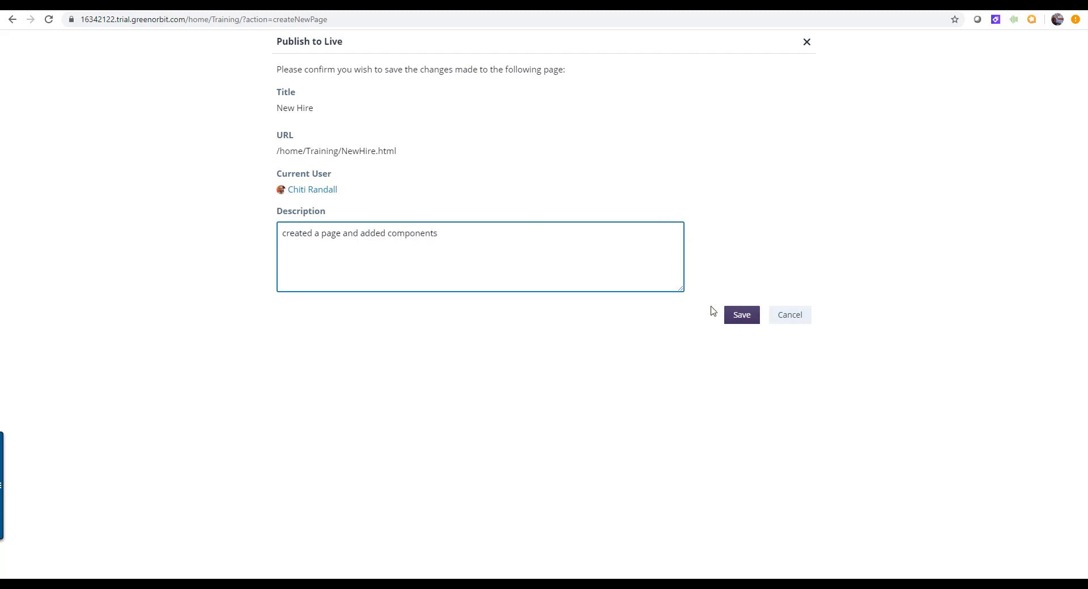
{"action": "left_click", "coordinate": [743, 317]}
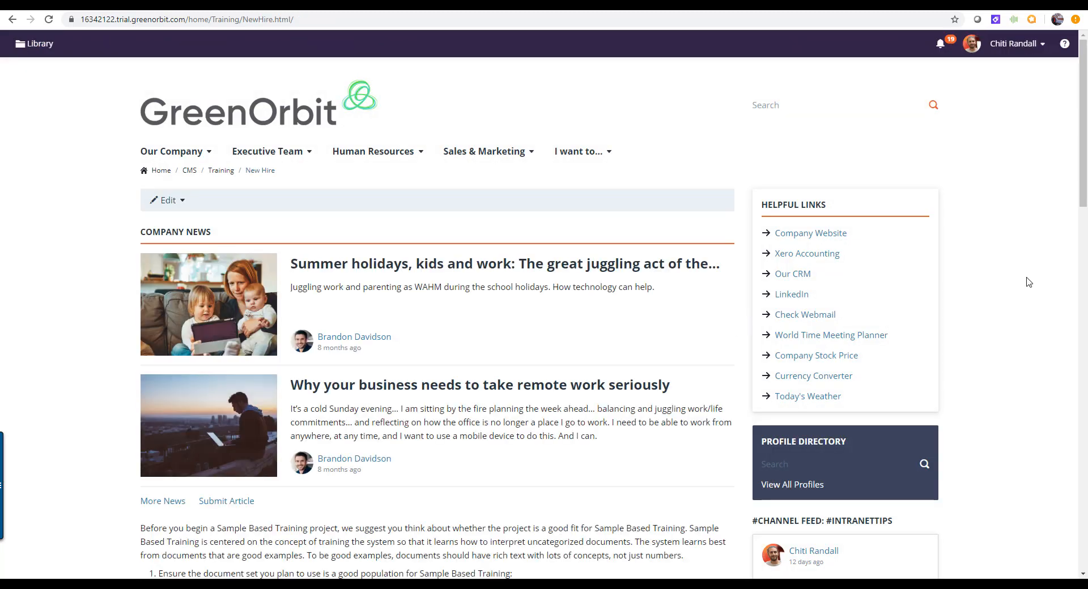
Look over the published New Hire page, from the company news to the image and My Links.
{"action": "scroll", "coordinate": [1029, 282], "scroll_direction": "down", "scroll_amount": 10}
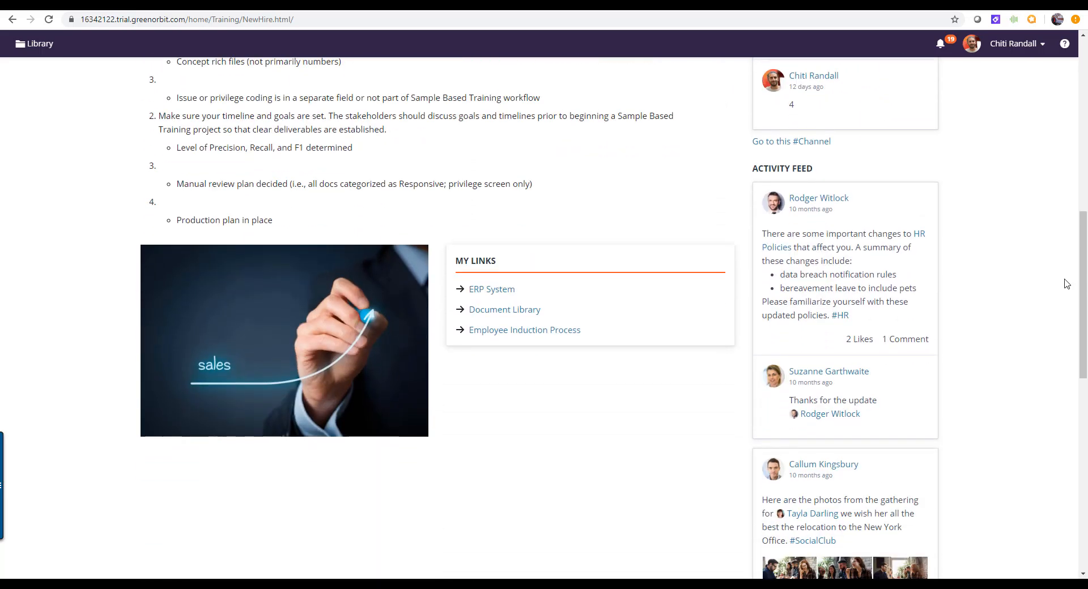
{"action": "scroll", "coordinate": [888, 242], "scroll_direction": "up", "scroll_amount": 6}
{"action": "scroll", "coordinate": [961, 267], "scroll_direction": "up", "scroll_amount": 4}
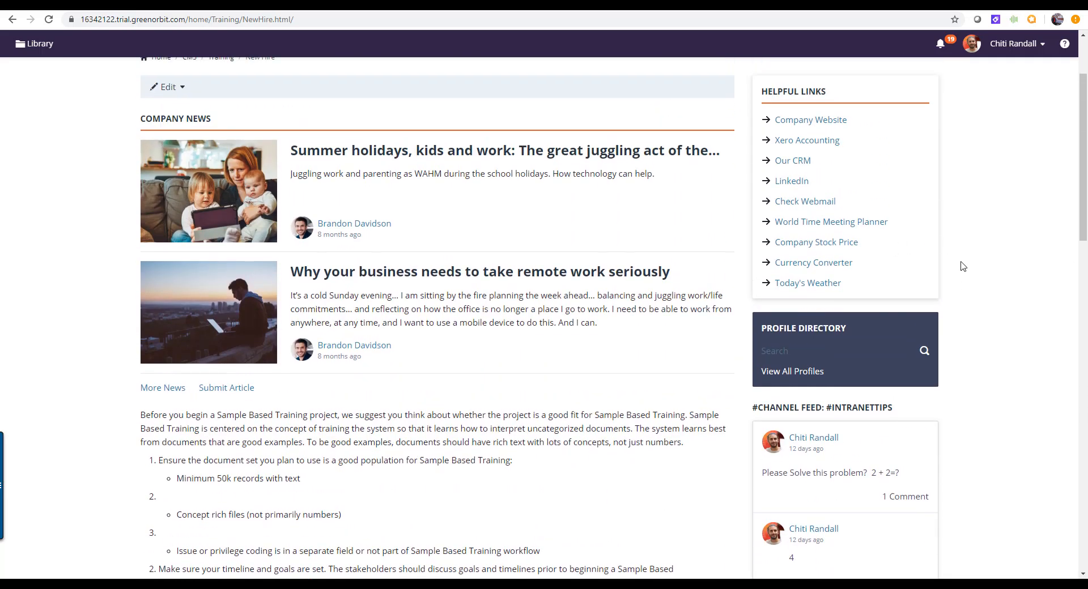